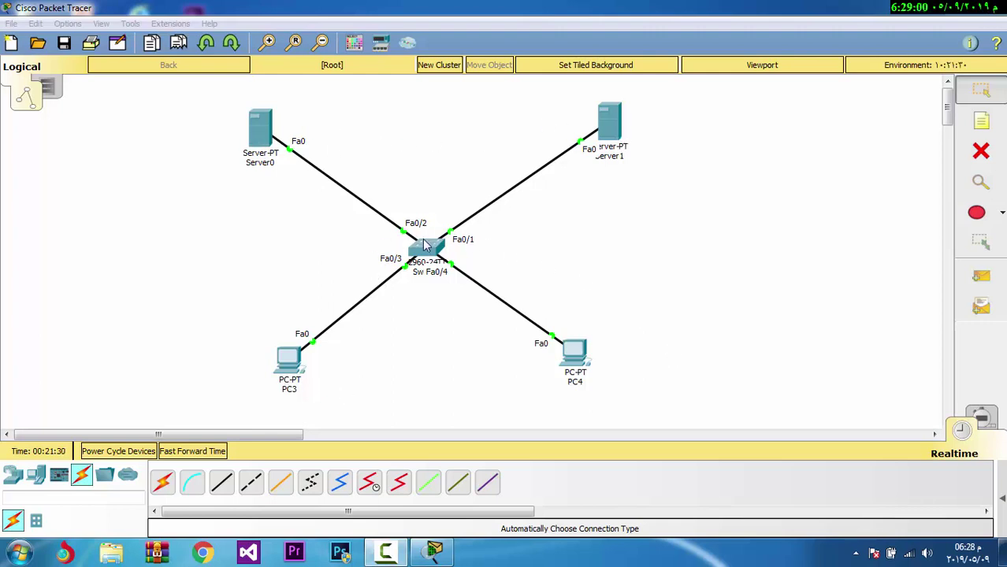
Give Server0 static IP 192.168.1.100 with the default mask 255.255.255.0
click(264, 137)
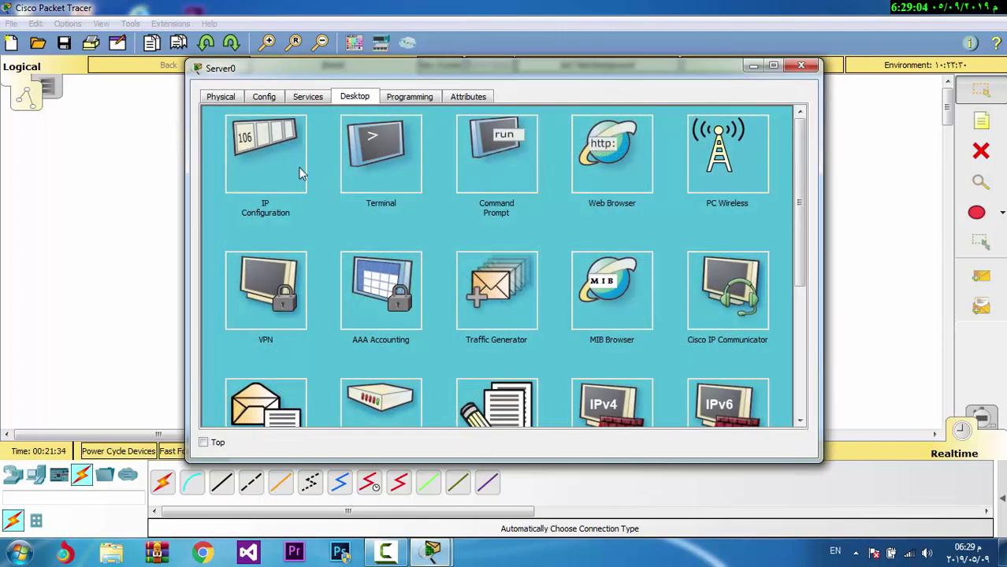
click(276, 165)
click(454, 181)
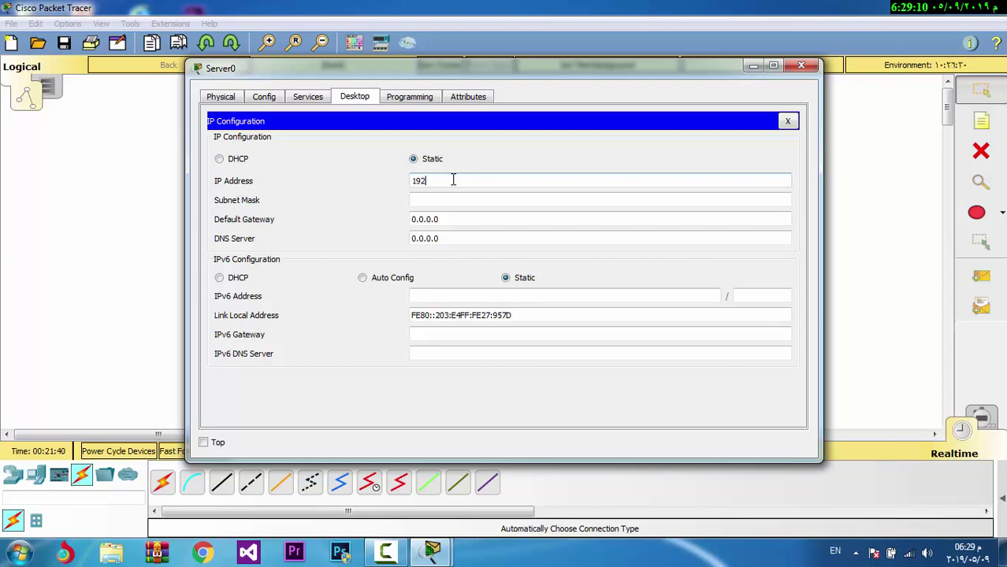
text(192.168.1)
double_click(453, 180)
click(453, 180)
click(453, 200)
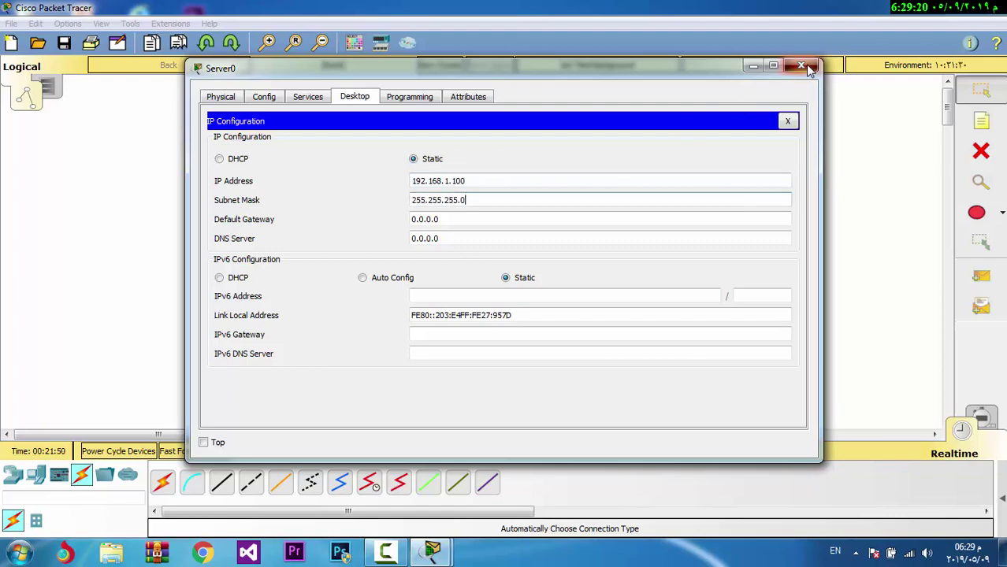
click(801, 65)
Give Server1 static IP 192.168.1.200 with mask 255.255.255.0
click(606, 122)
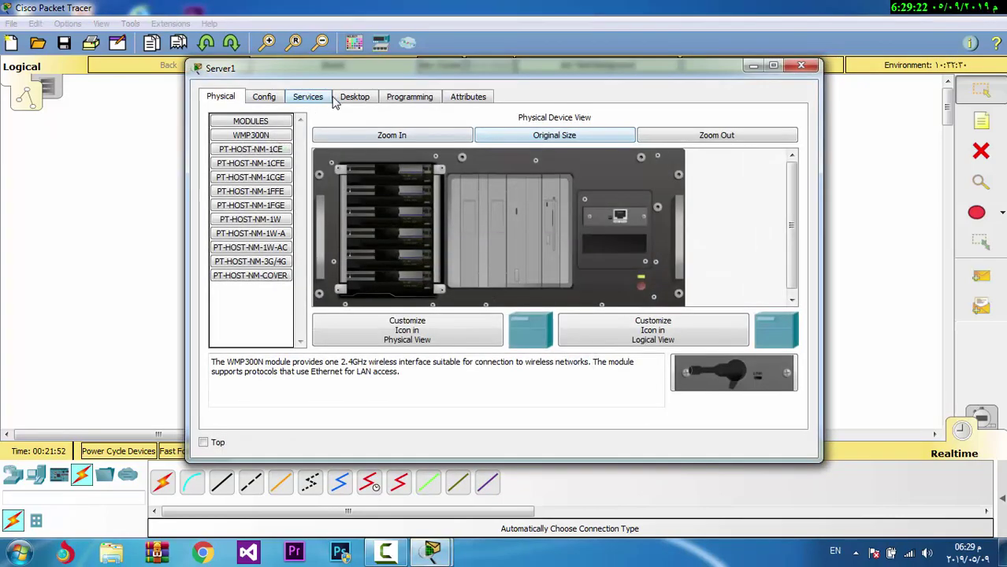
click(347, 97)
click(304, 162)
click(442, 179)
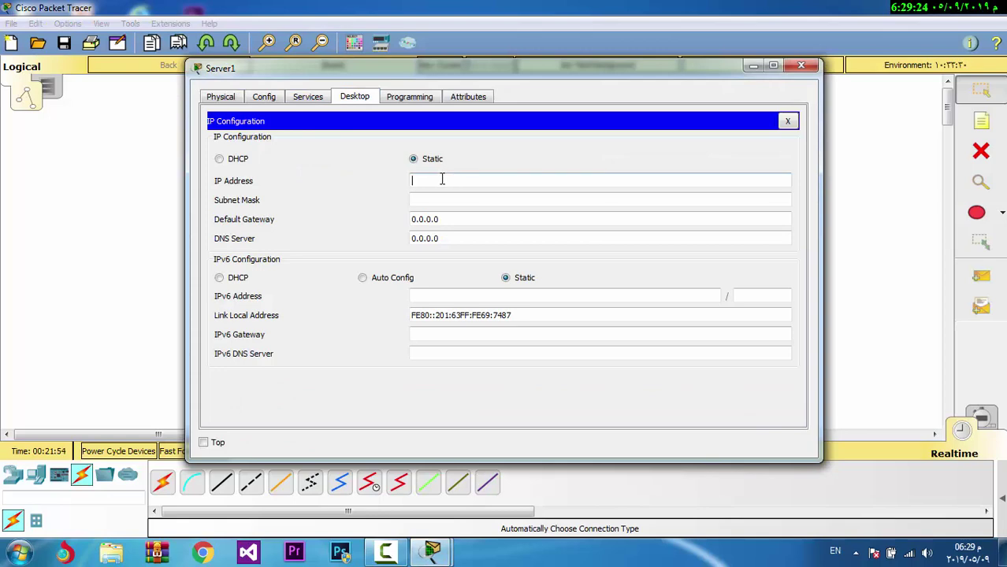
text(192.168.1.200)
click(441, 200)
text(255.255.255.0)
click(801, 67)
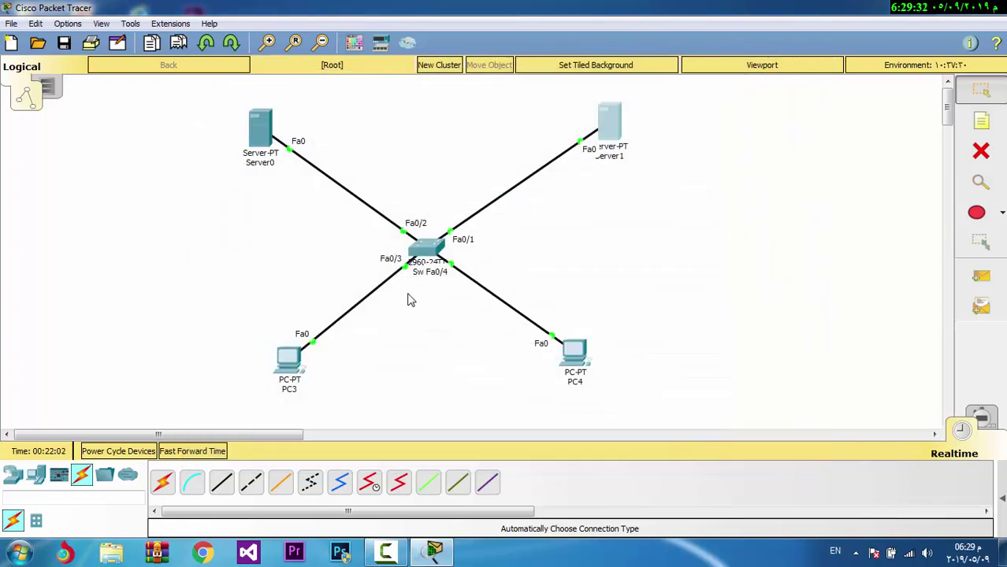
Set PC3's IP address to 192.168.1.10 with mask 255.255.255.0
click(287, 358)
click(308, 96)
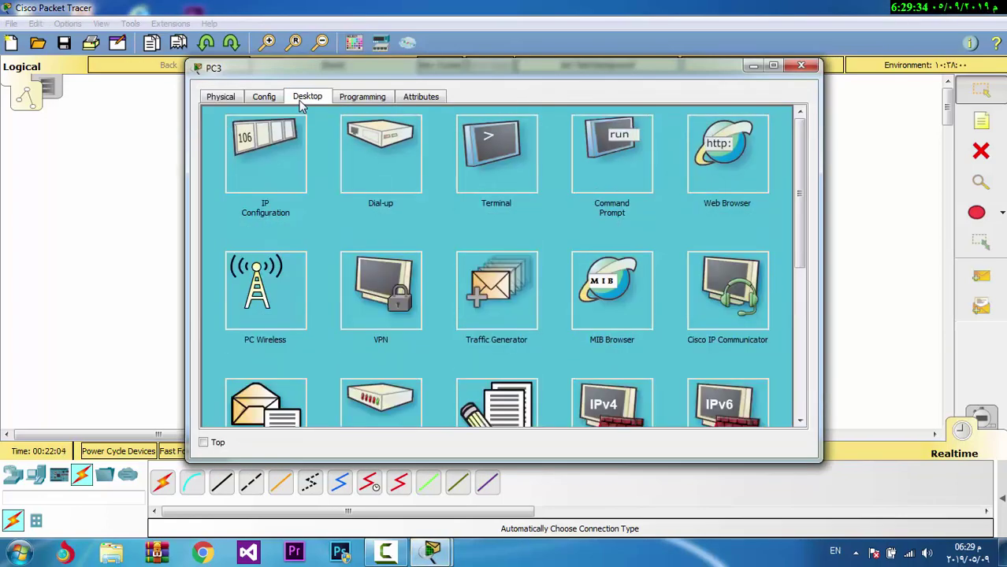
click(293, 143)
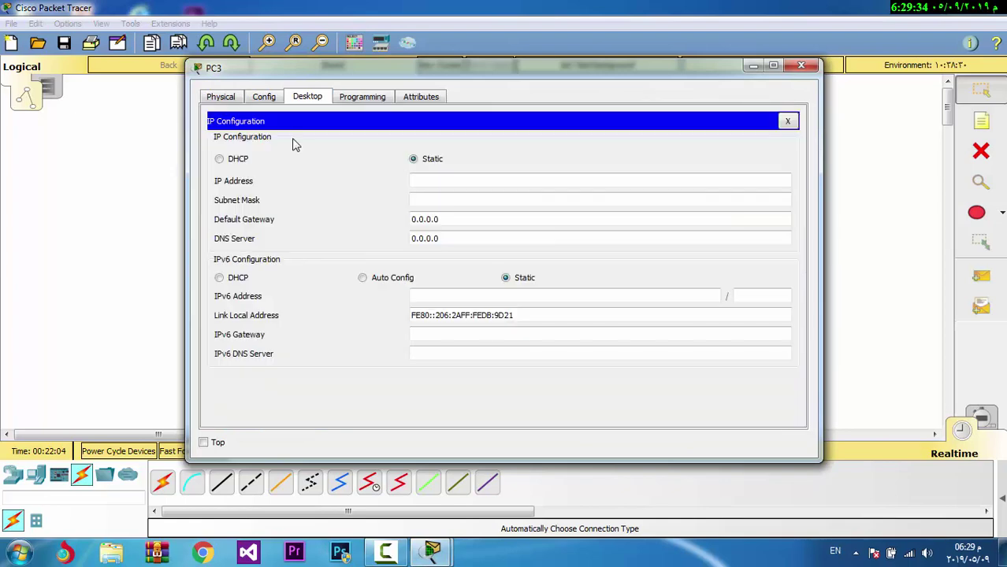
click(456, 181)
text(192.168.1)
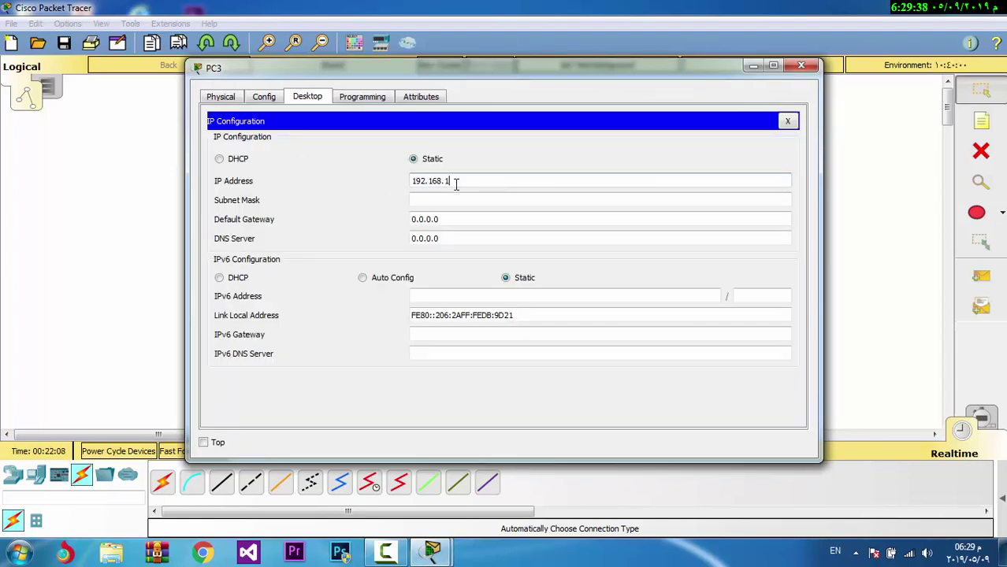
text(.10)
click(458, 203)
click(802, 68)
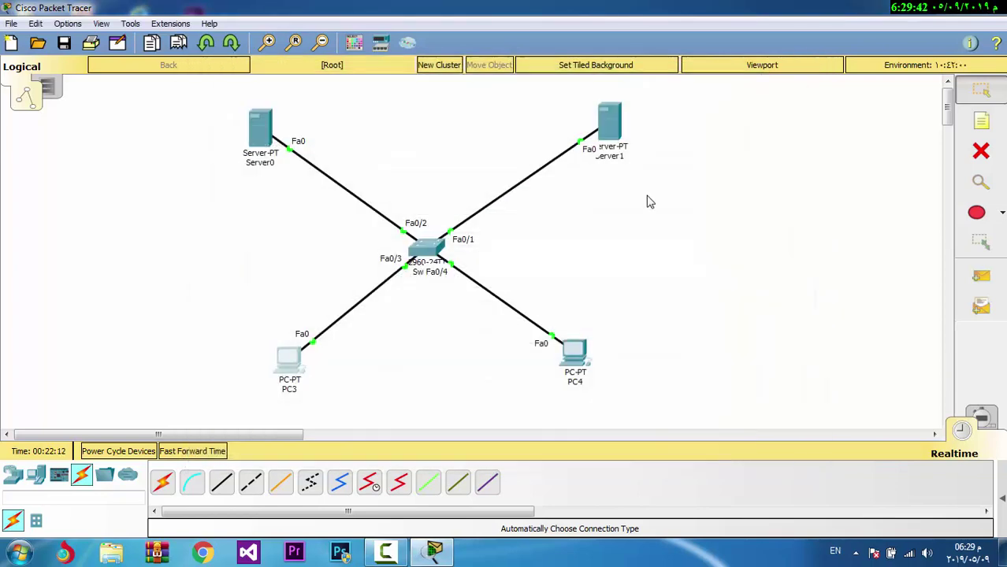
Set PC4's IP address to 192.168.1.20 with mask 255.255.255.0
click(573, 354)
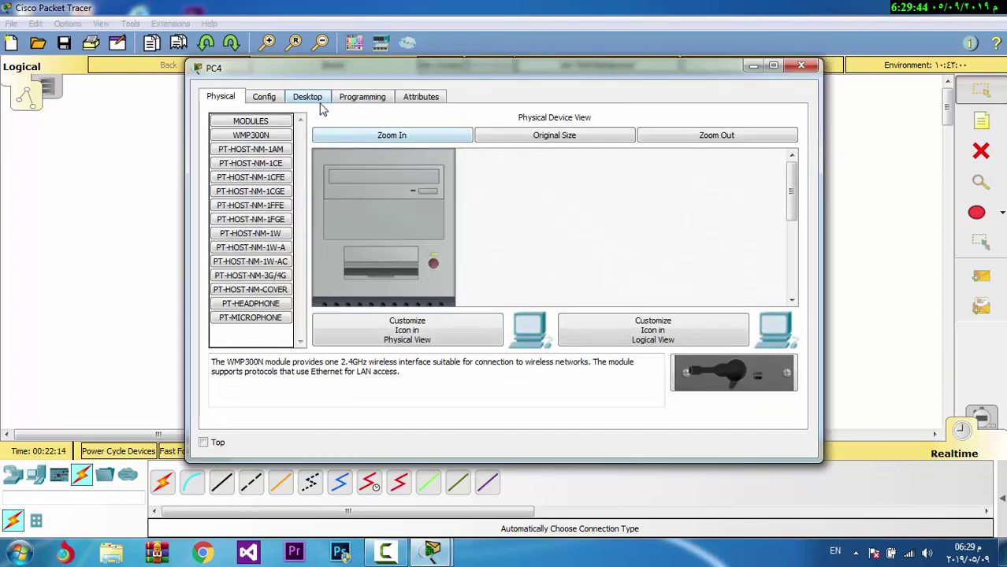
click(316, 98)
click(285, 162)
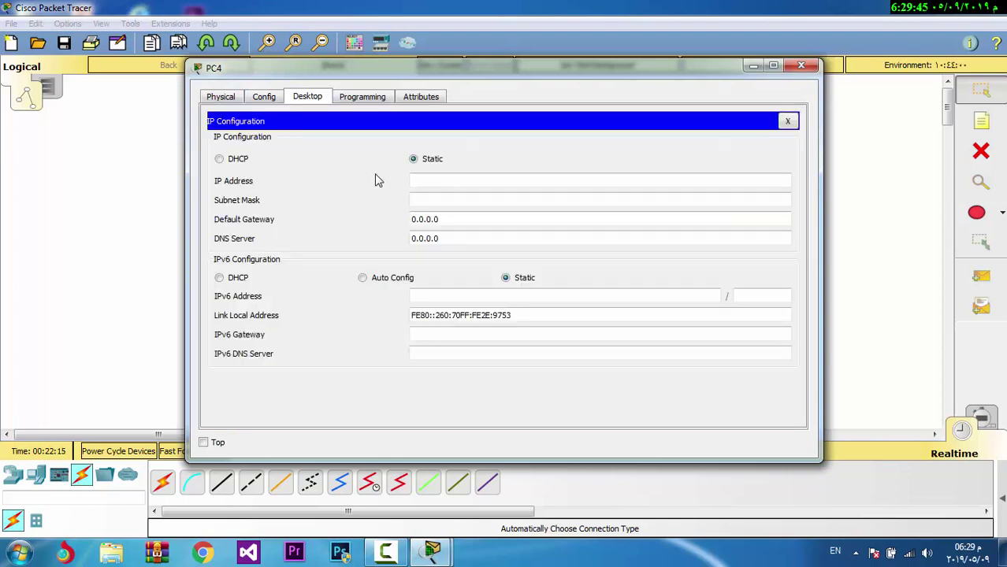
click(435, 179)
text(192.168.1)
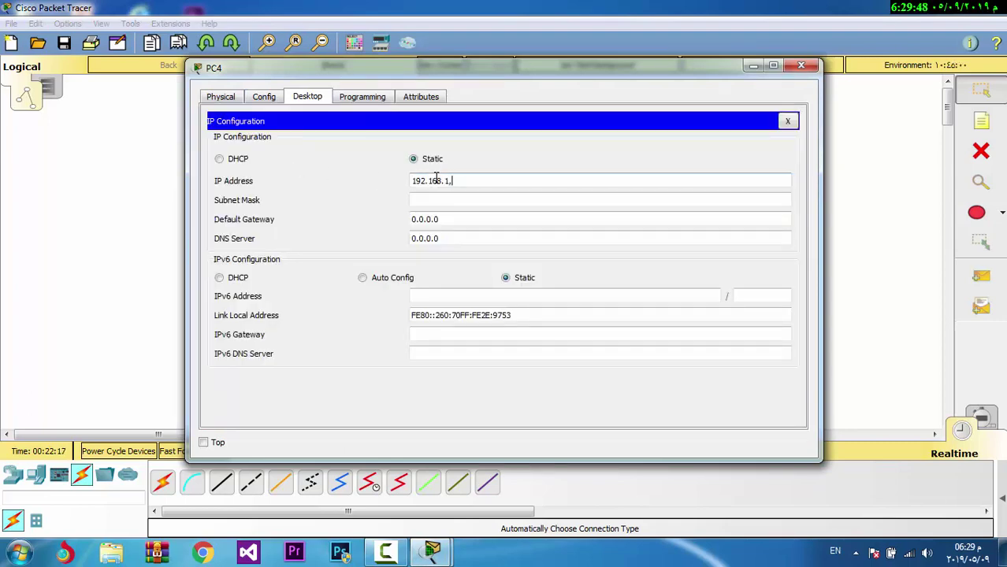
text(,20)
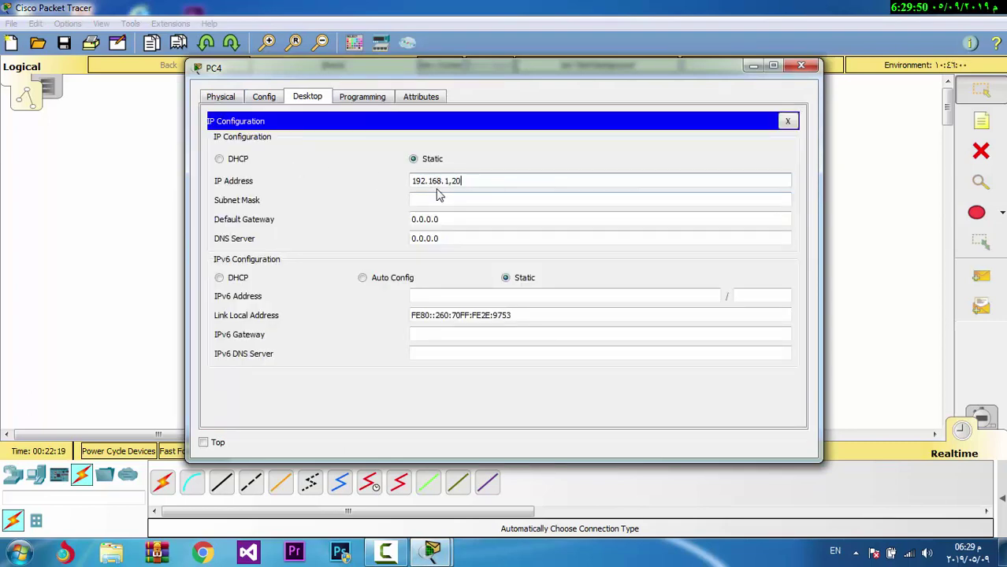
key(BackSpace)
key(BackSpace)
click(439, 199)
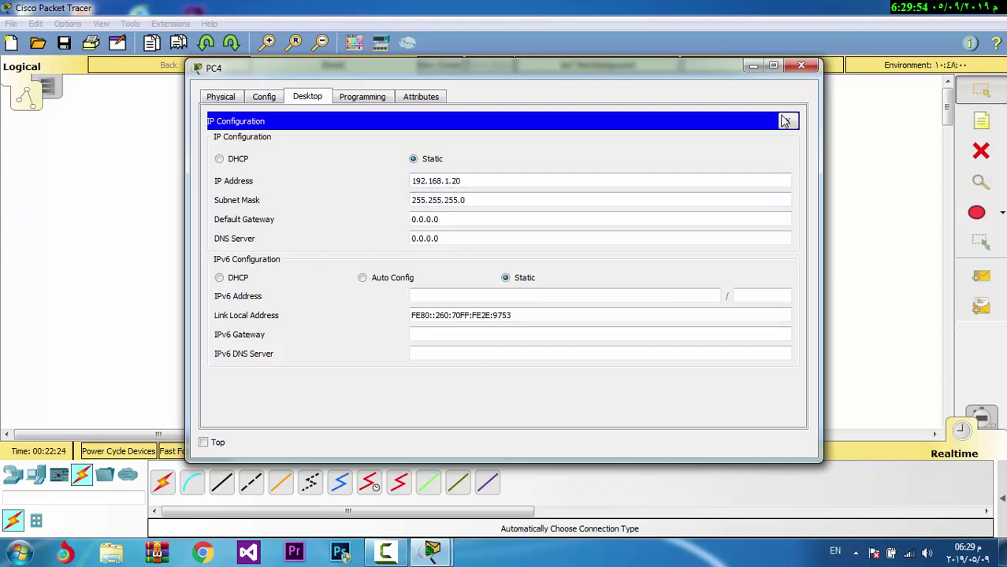
click(813, 69)
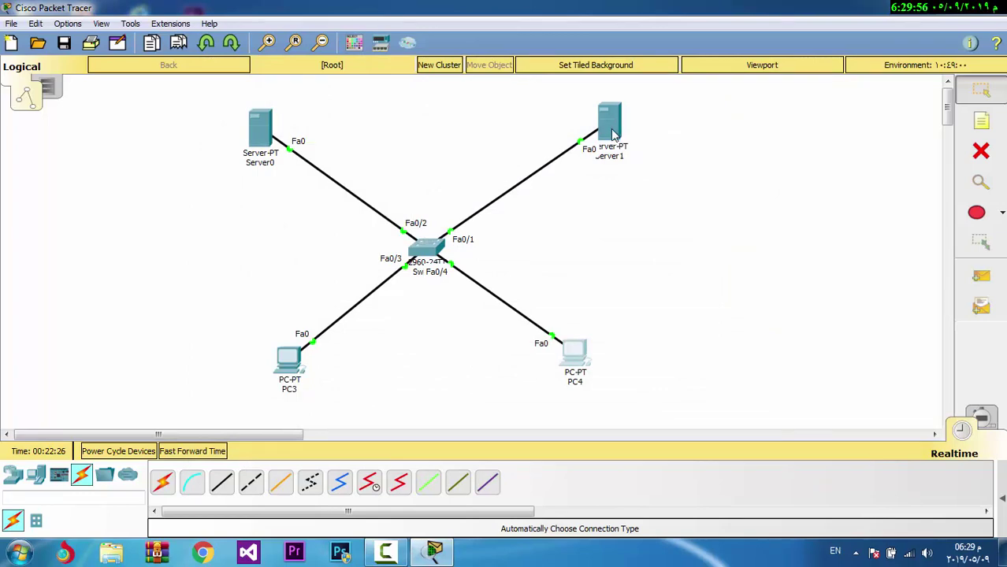
Copy Server1's address 192.168.1.200 into its own DNS Server field, replacing 0.0.0.0
click(617, 139)
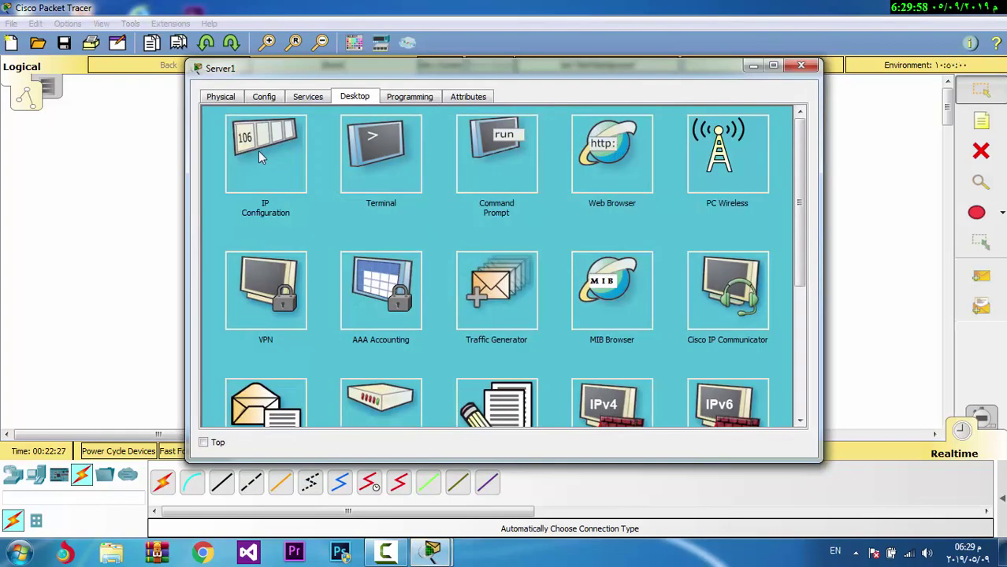
click(262, 156)
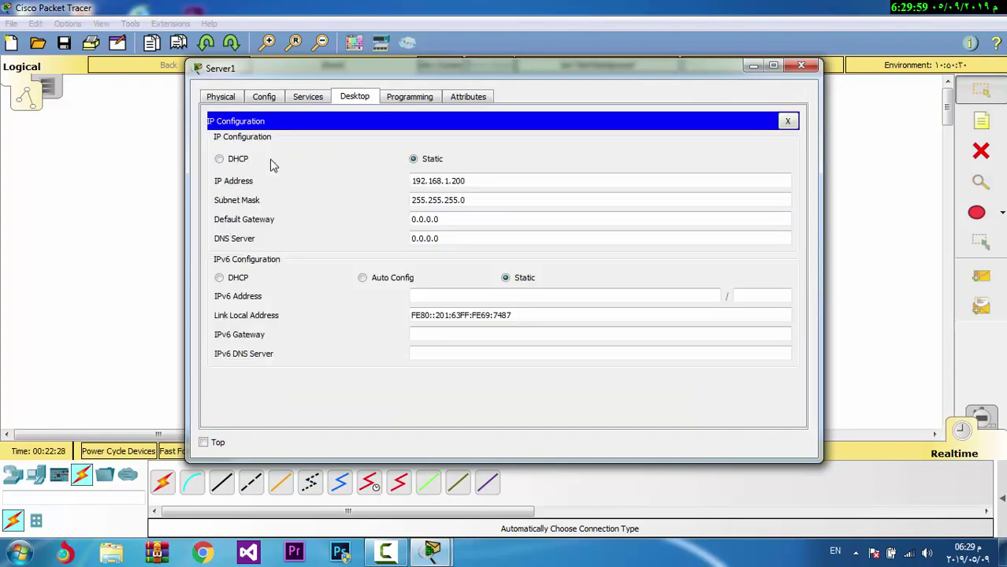
click(801, 70)
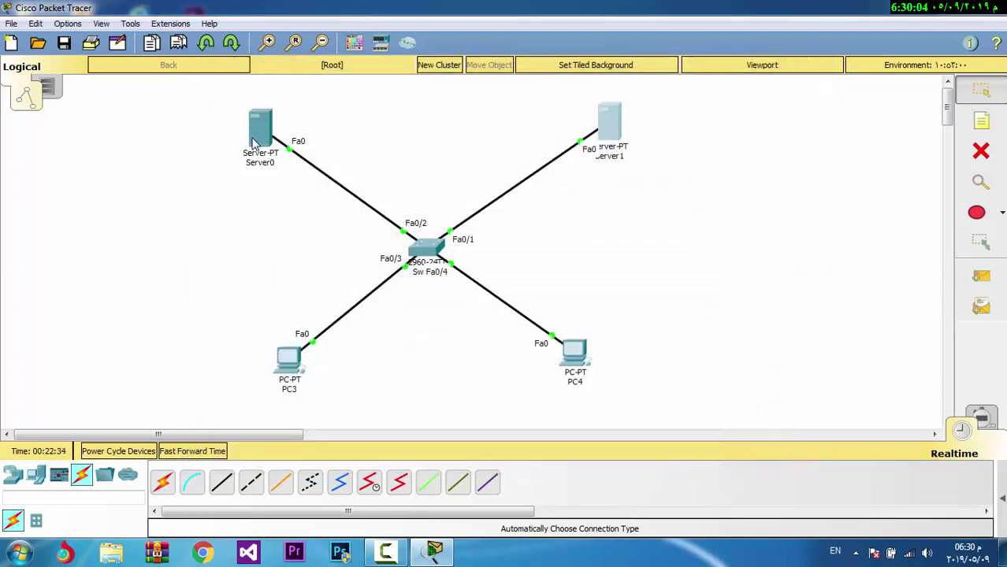
click(613, 122)
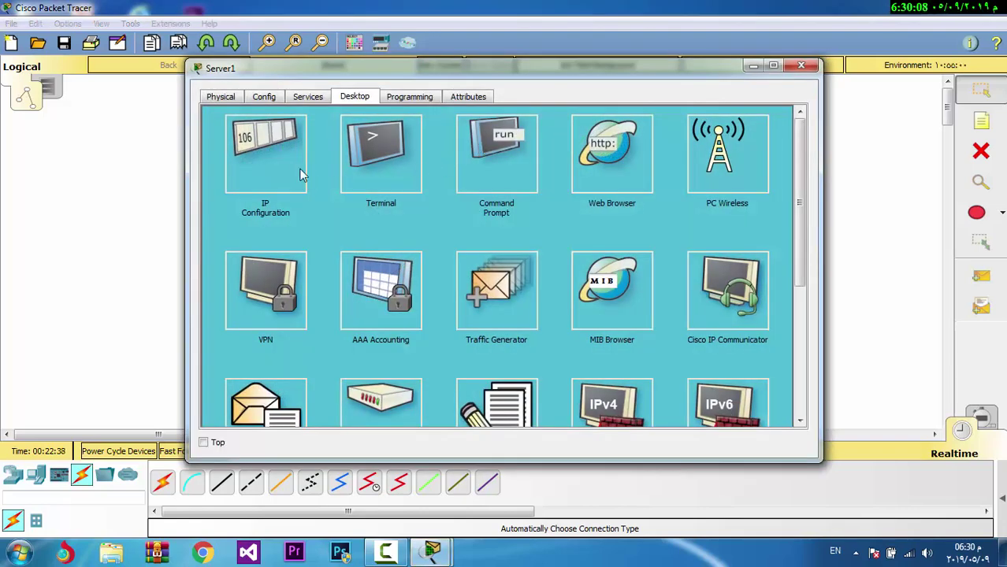
click(298, 167)
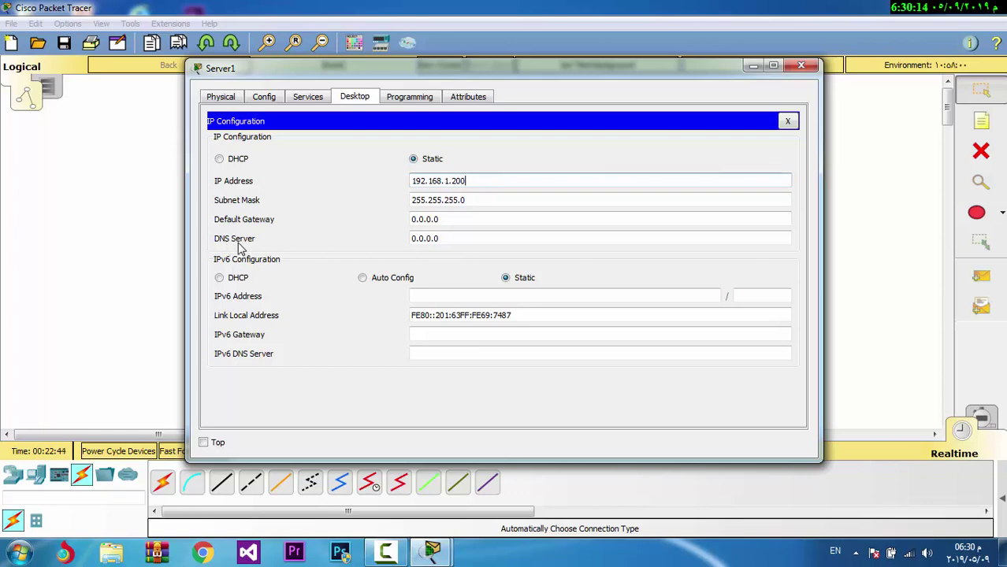
double_click(471, 183)
key(ctrl+c)
click(455, 241)
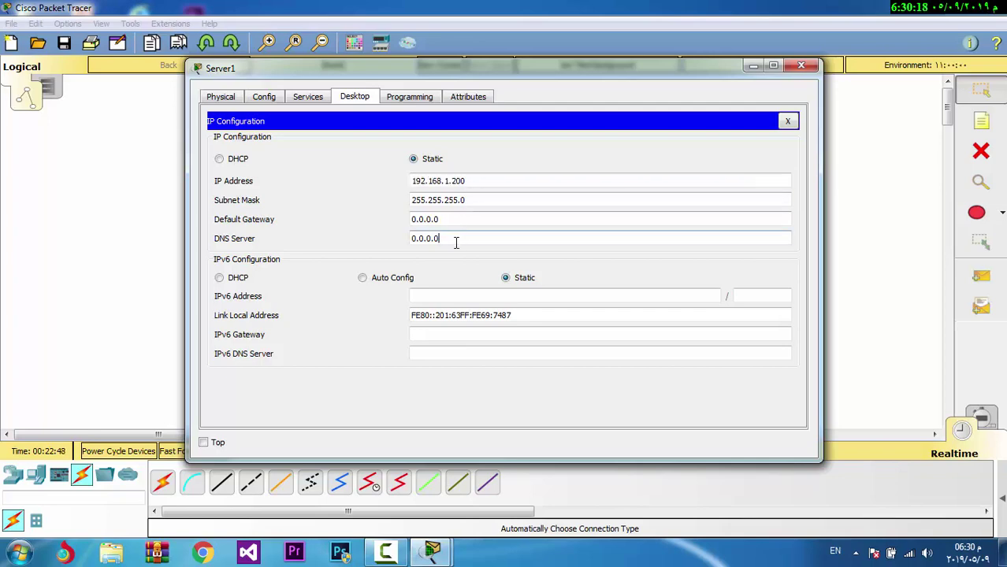
double_click(455, 239)
key(ctrl+v)
click(800, 66)
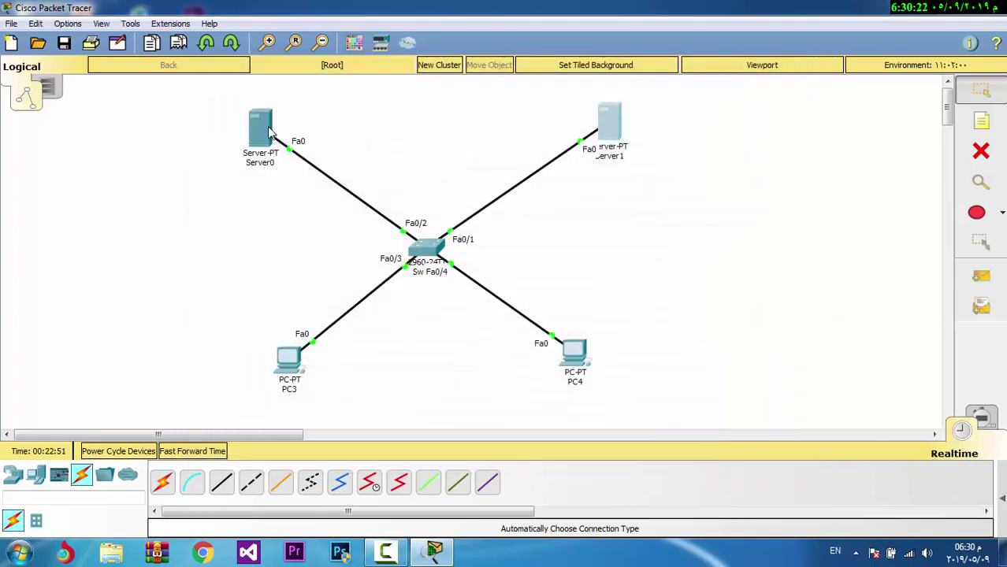
Set Server0's DNS server to 192.168.1.200
click(260, 126)
click(264, 189)
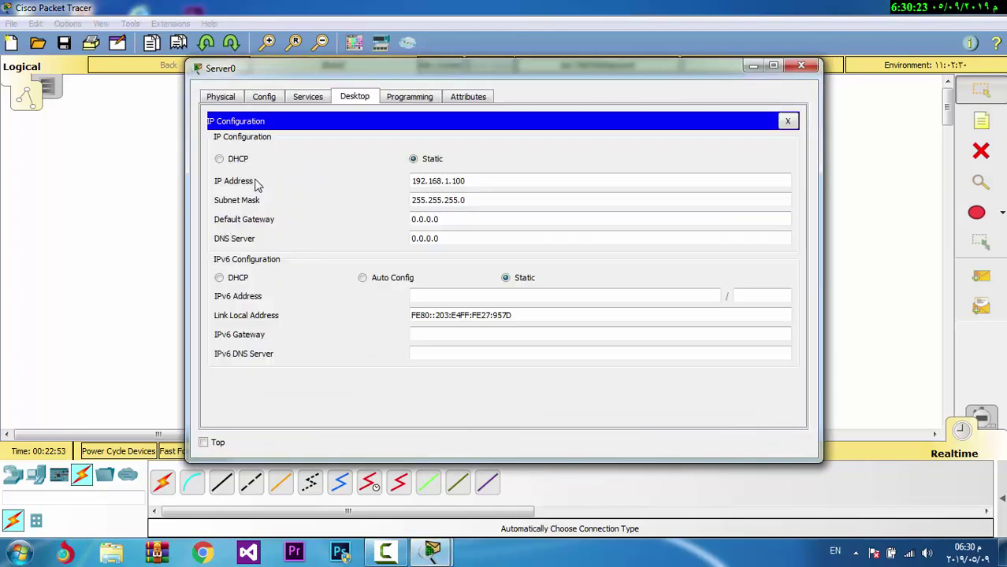
double_click(455, 239)
key(ctrl+v)
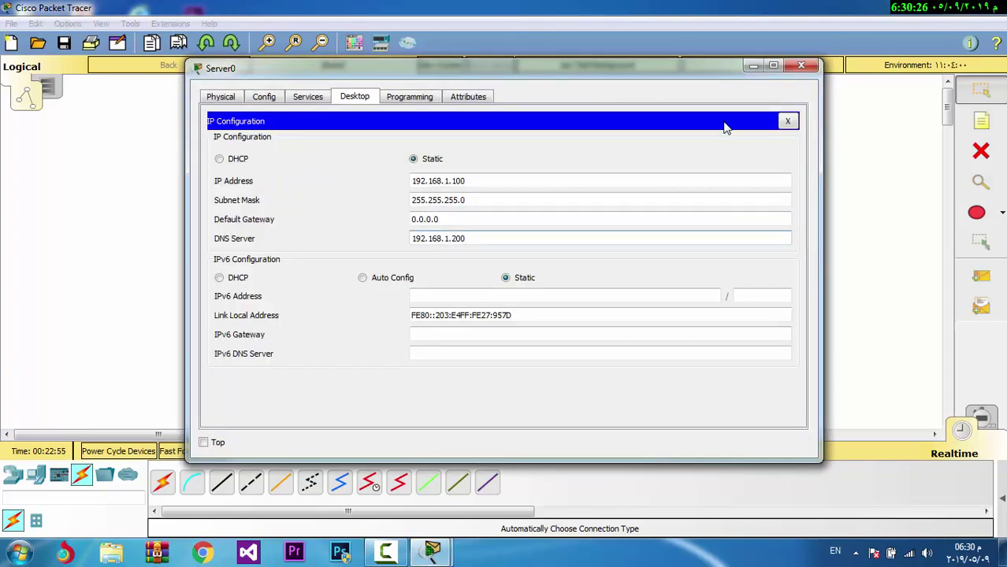
click(801, 67)
Set the DNS server to 192.168.1.200 on both PC3 and PC4
click(301, 364)
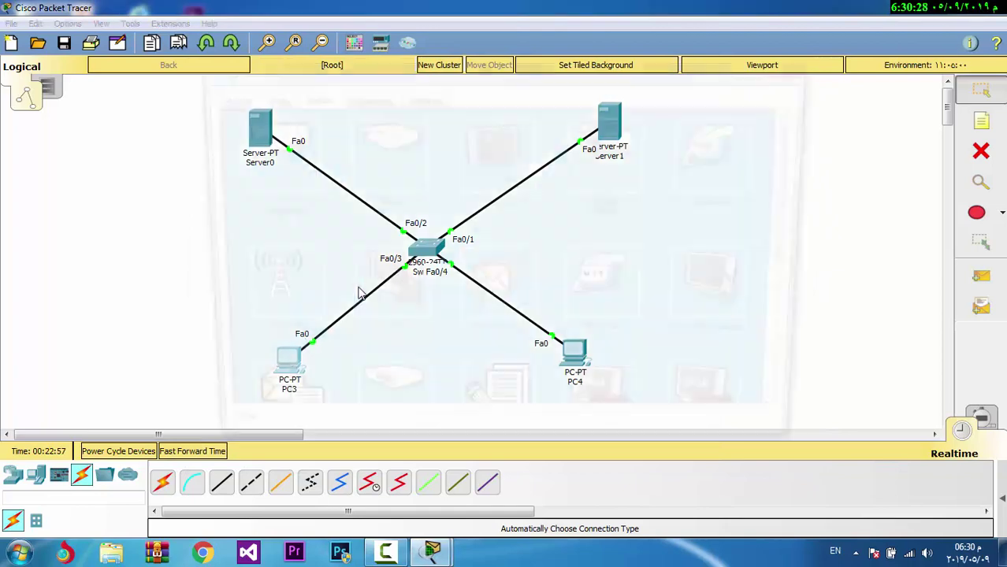
click(285, 161)
click(446, 239)
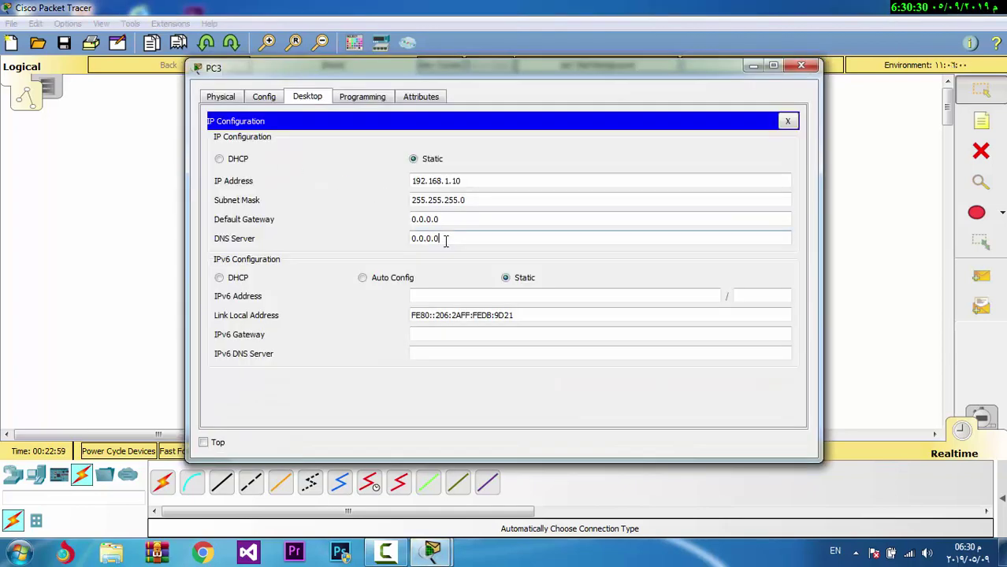
double_click(445, 240)
key(ctrl+v)
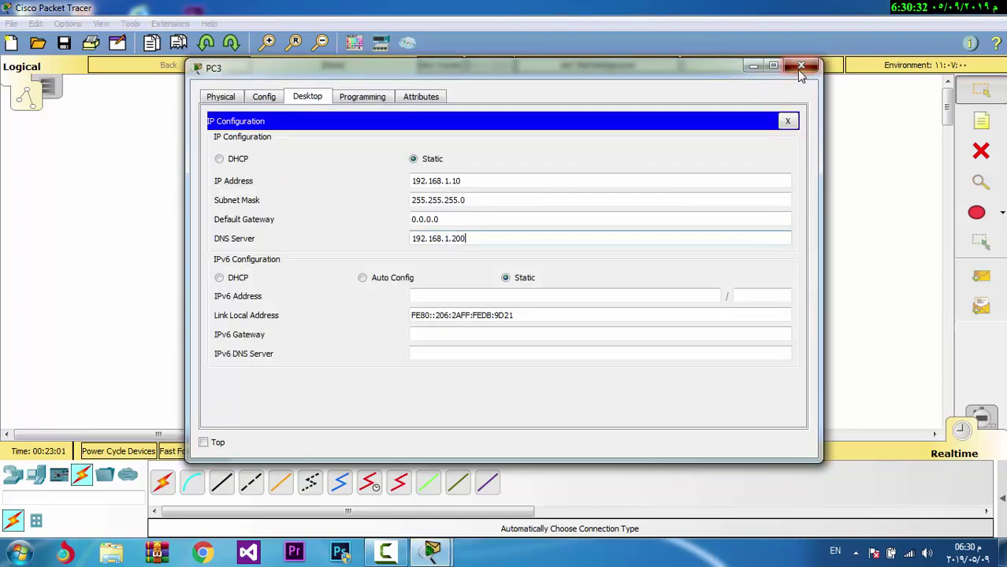
click(801, 66)
click(573, 351)
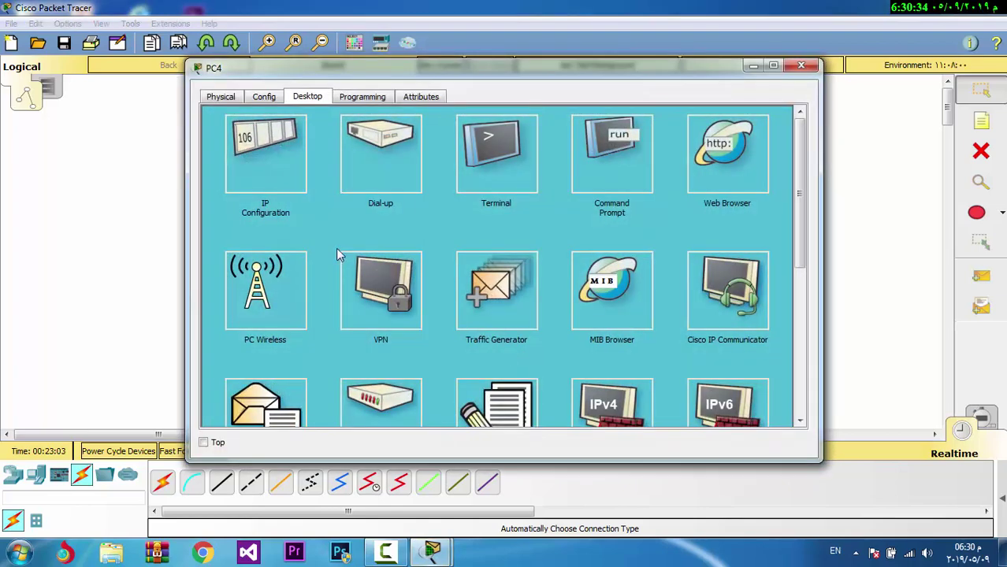
click(286, 160)
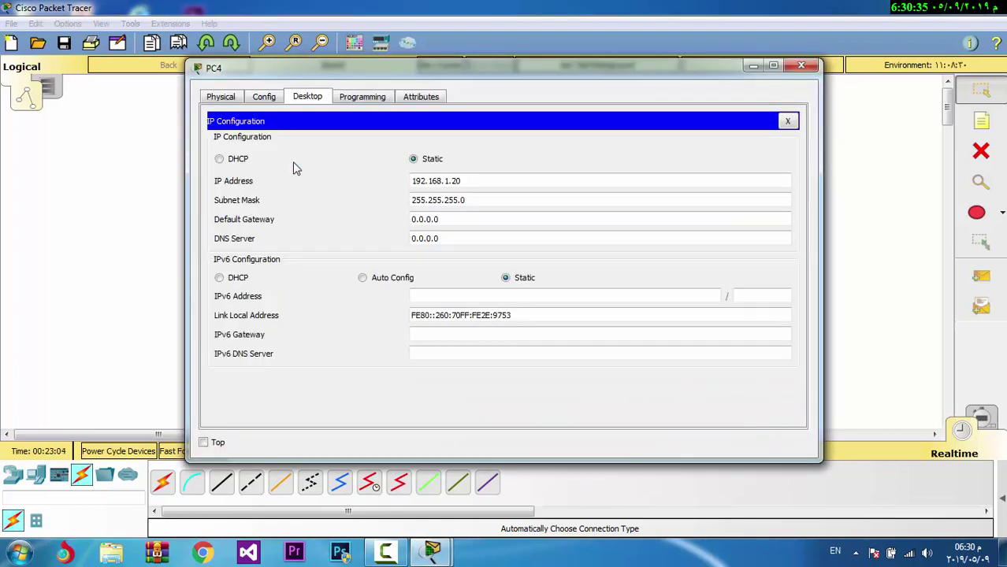
triple_click(469, 239)
key(ctrl+v)
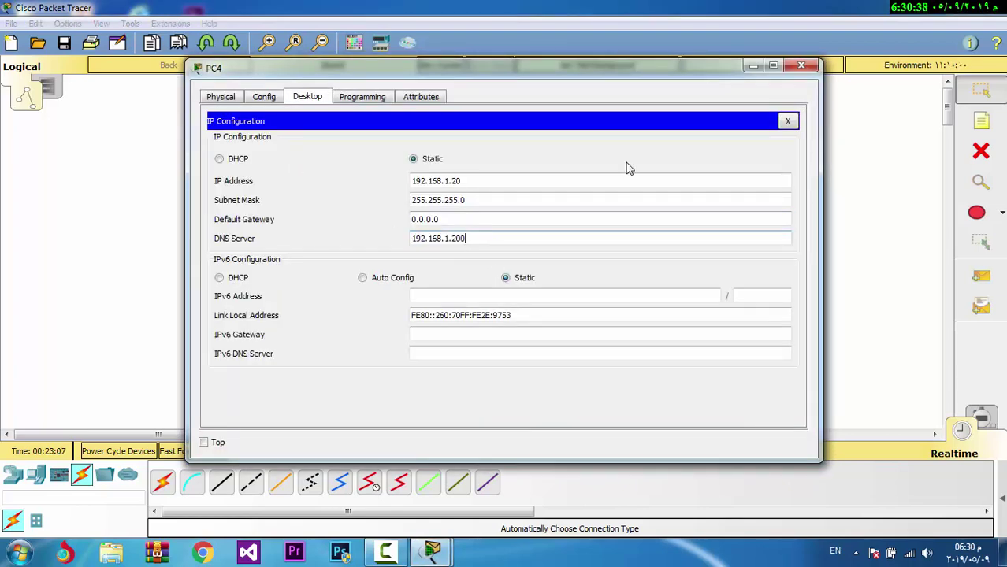
click(803, 70)
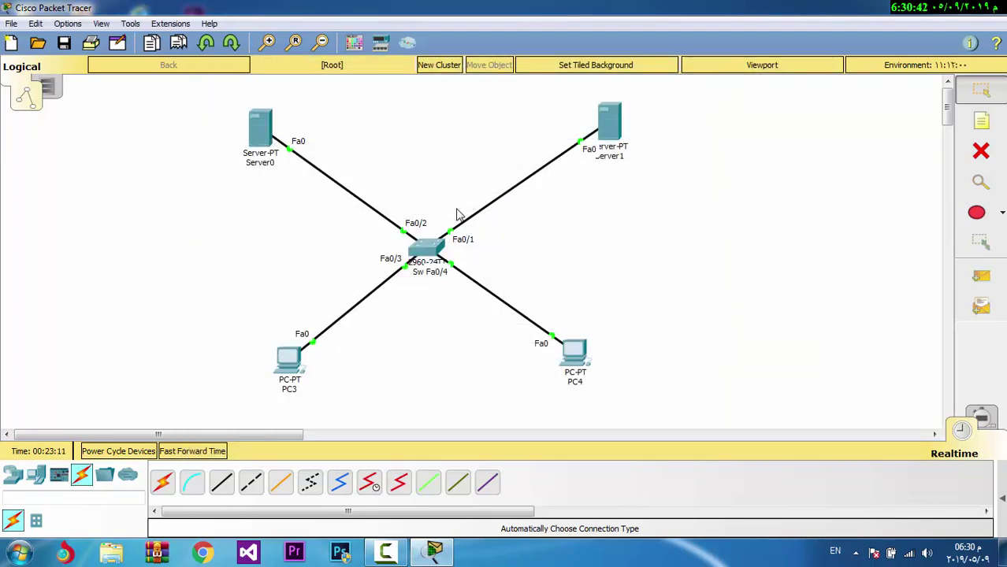
click(274, 143)
Set Server0's email service domain to gmail.com
click(309, 98)
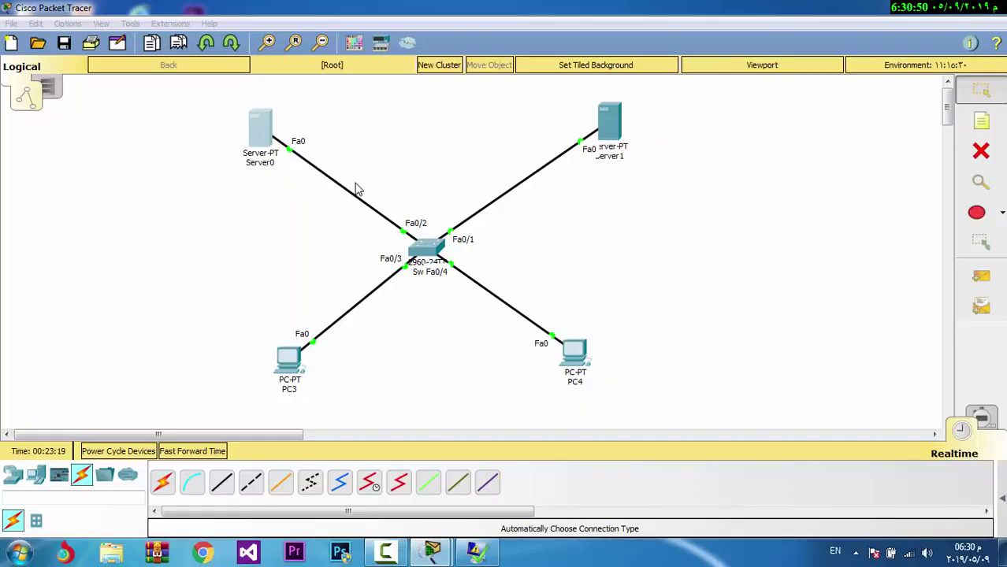
click(271, 154)
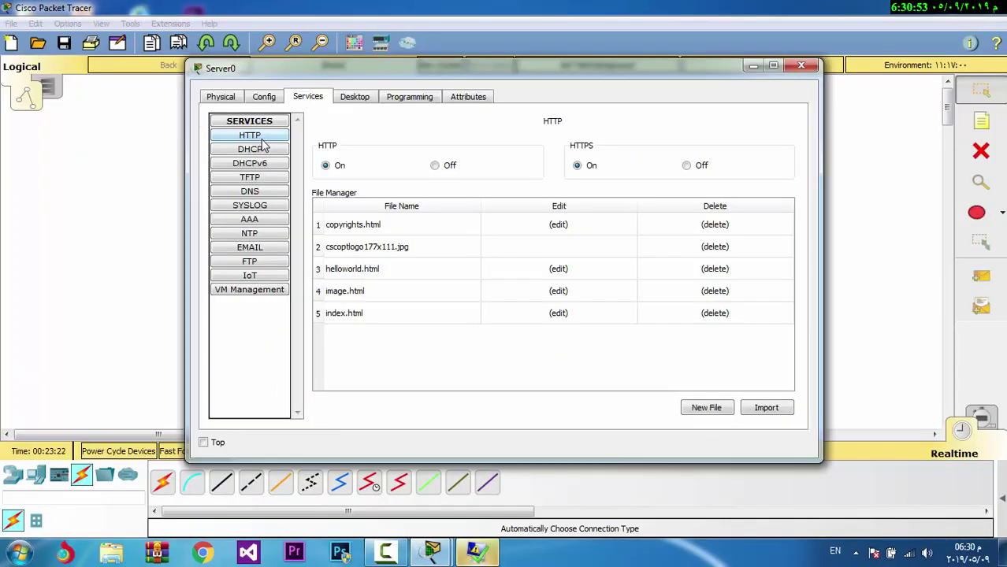
click(254, 249)
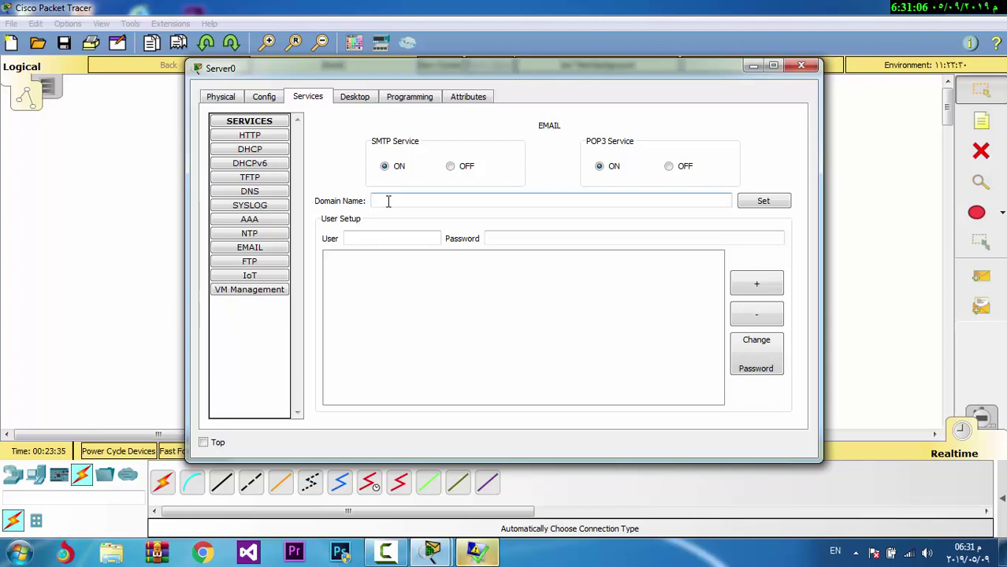
text(gm)
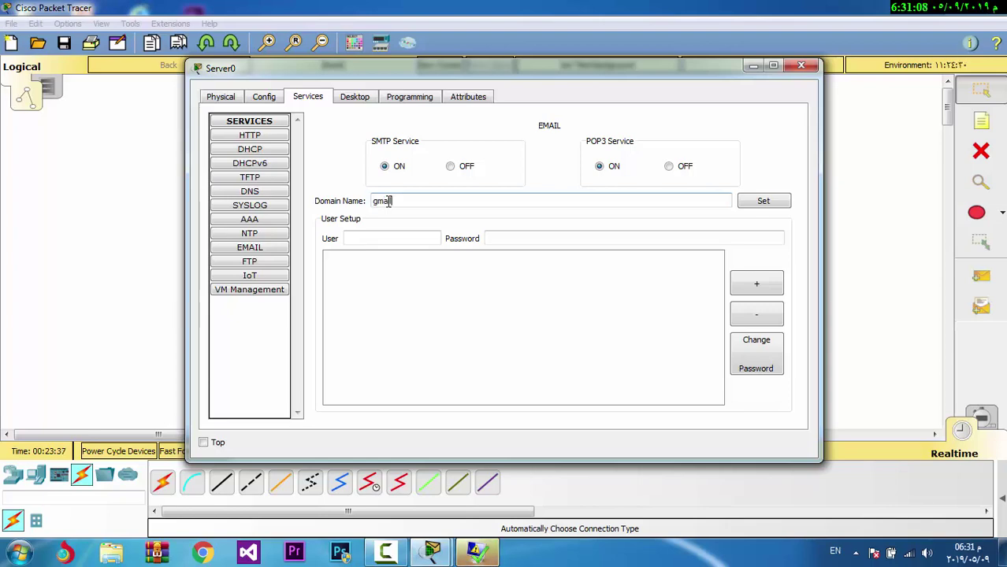
text(ail.com)
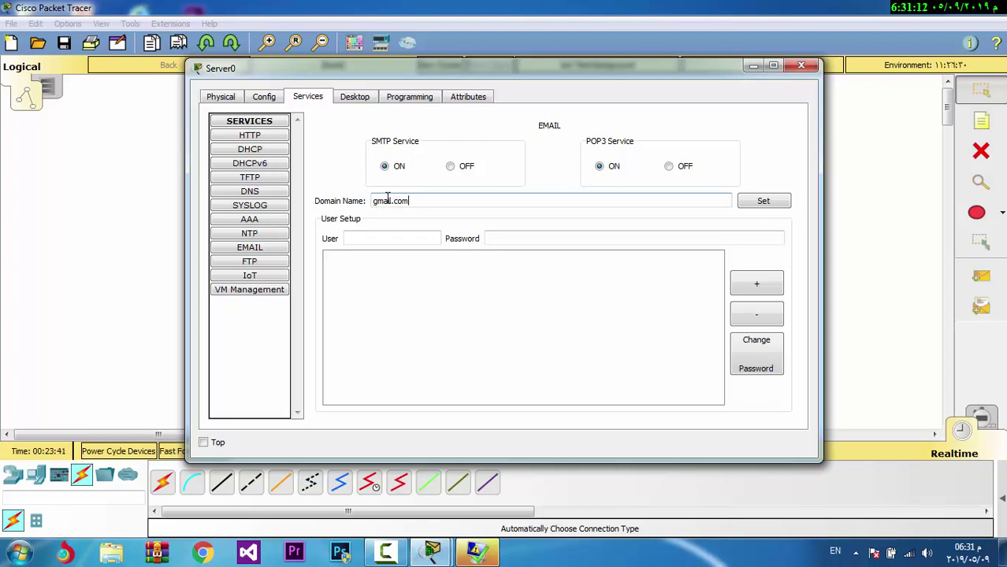
click(772, 202)
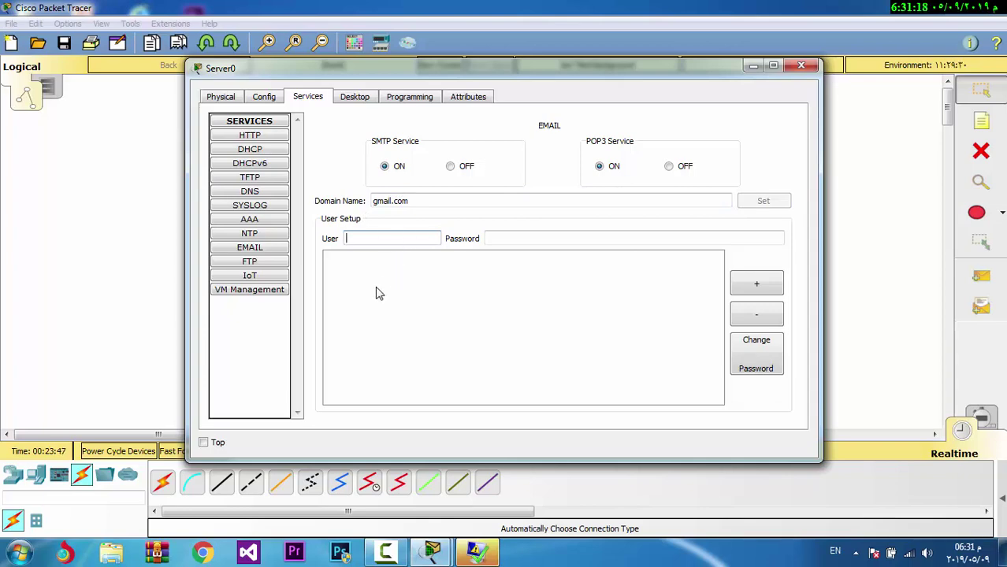
Add two mail user accounts with passwords to Server0's email service
text(ed)
click(493, 238)
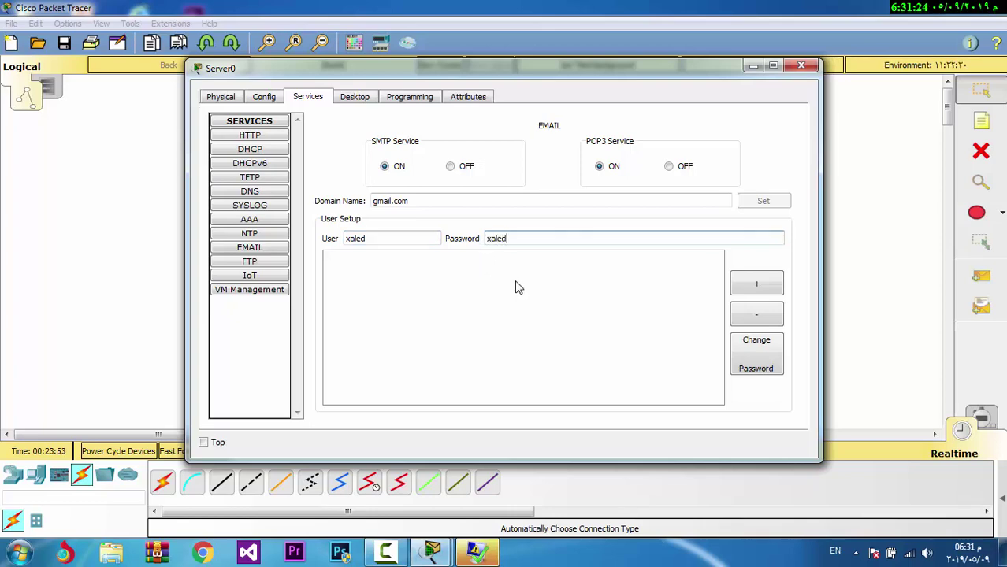
click(770, 294)
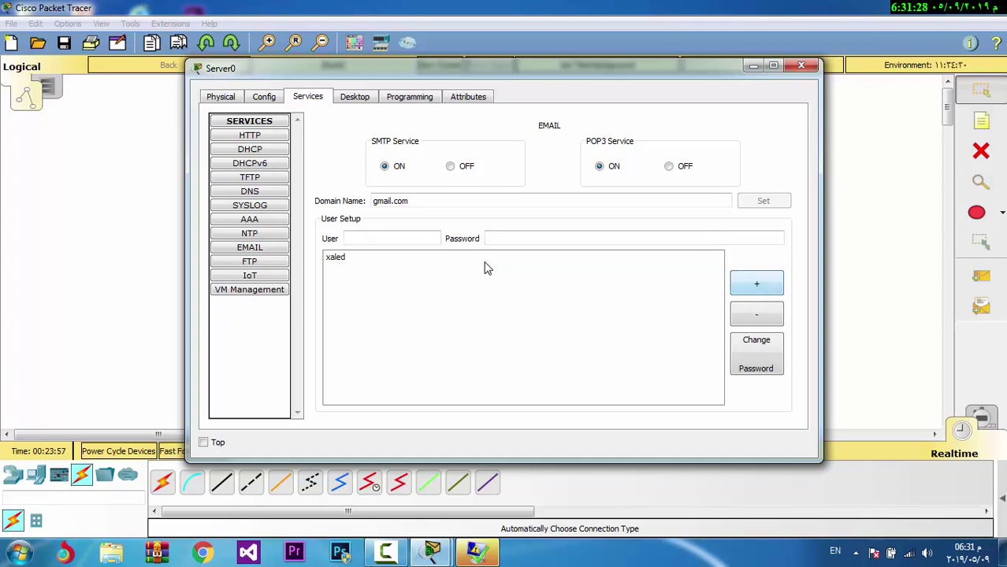
click(411, 239)
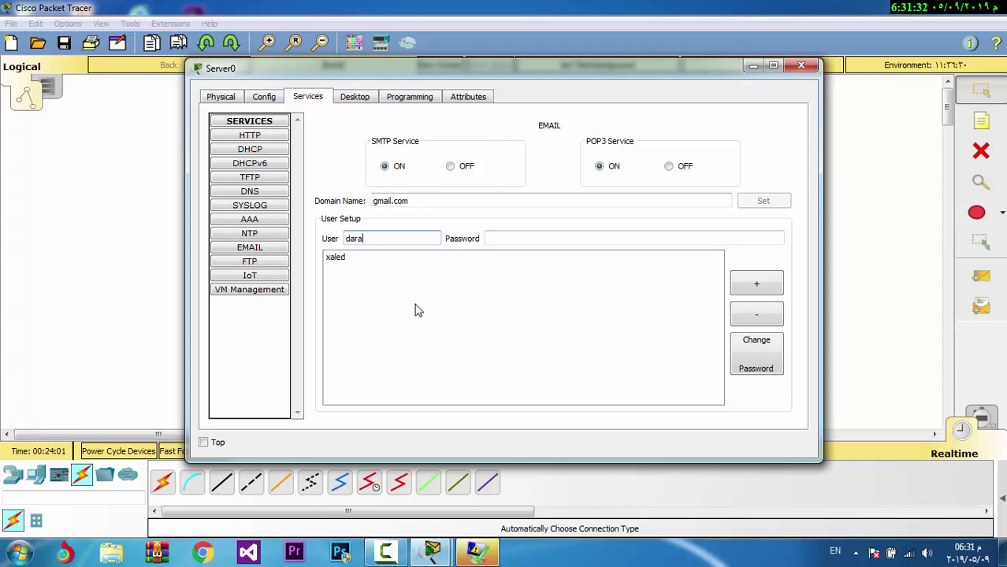
click(554, 238)
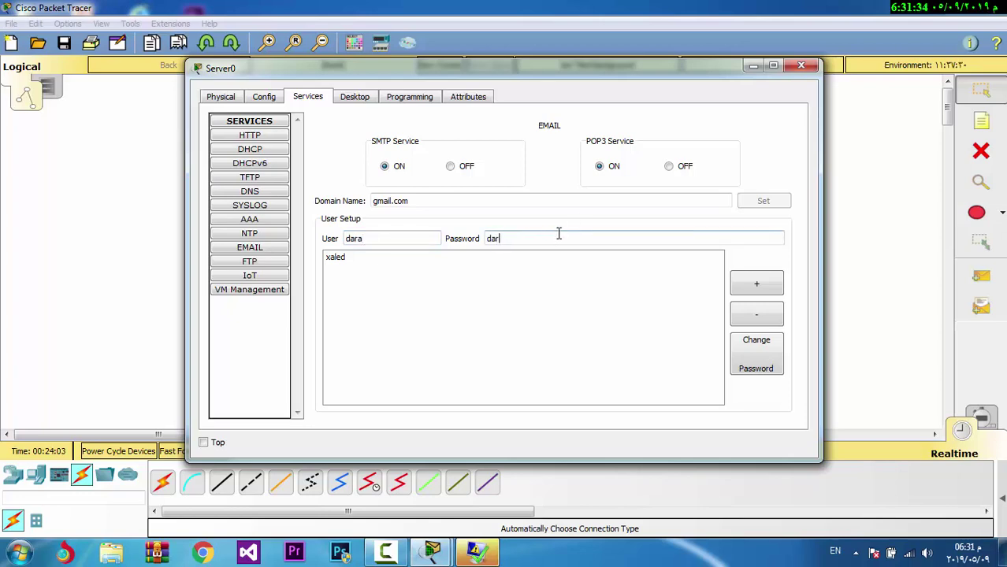
click(756, 285)
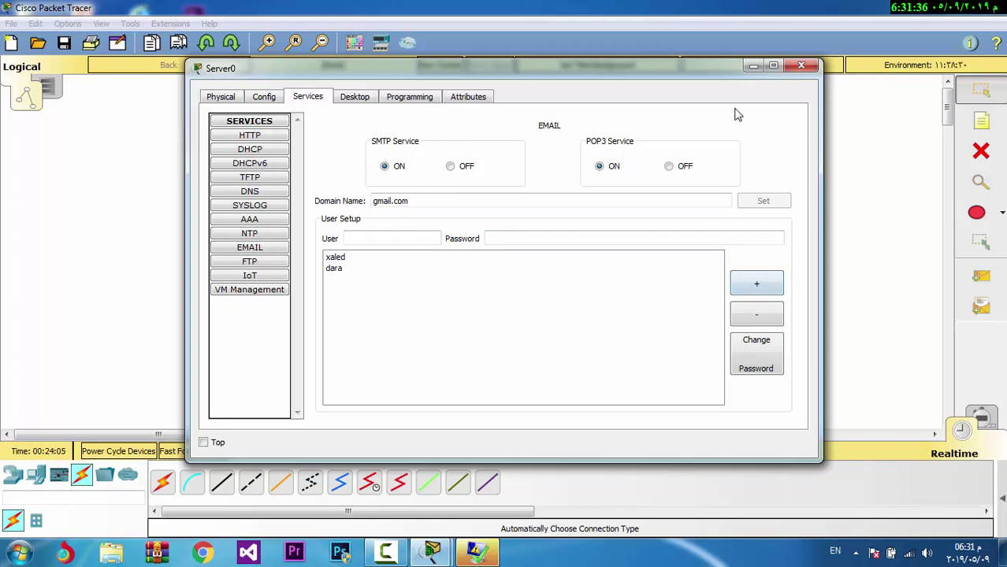
click(802, 66)
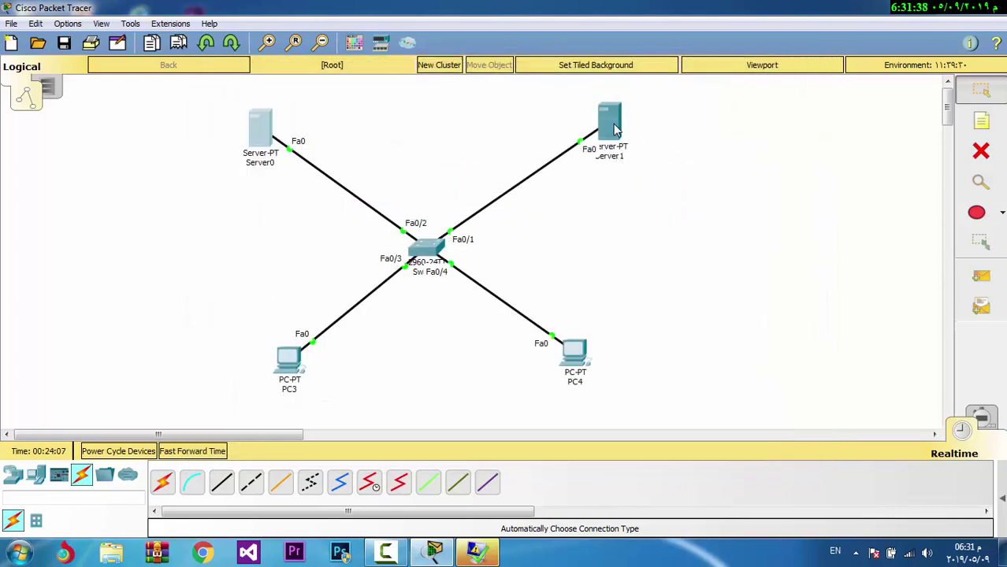
Turn Server1's DNS service on, with gmail.com entered as the record name
click(612, 125)
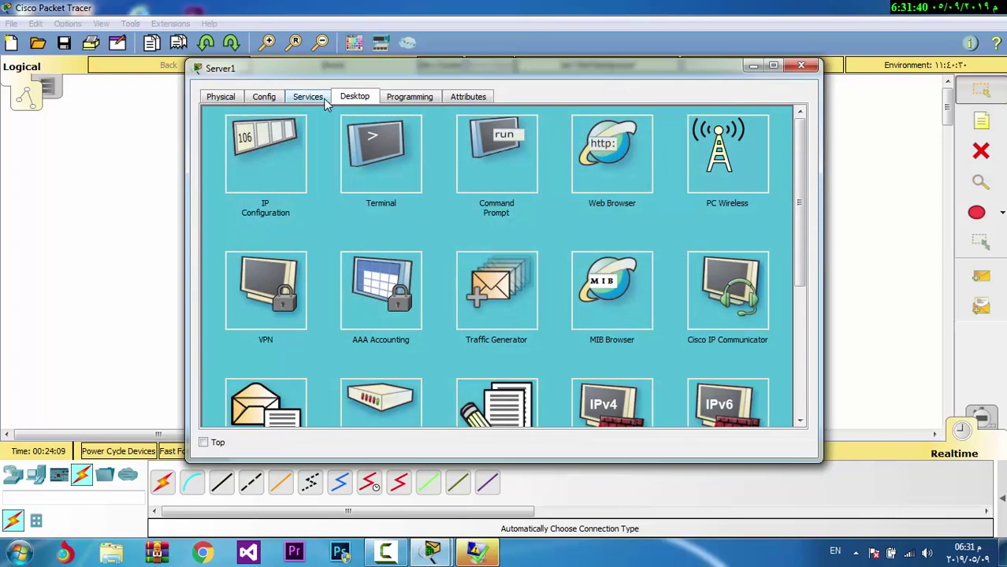
click(318, 97)
click(250, 195)
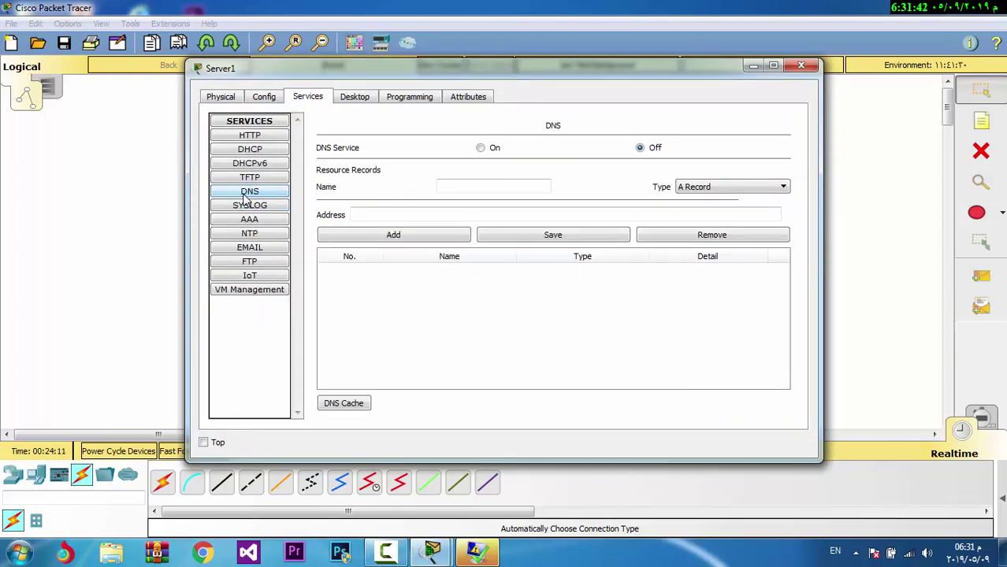
click(480, 148)
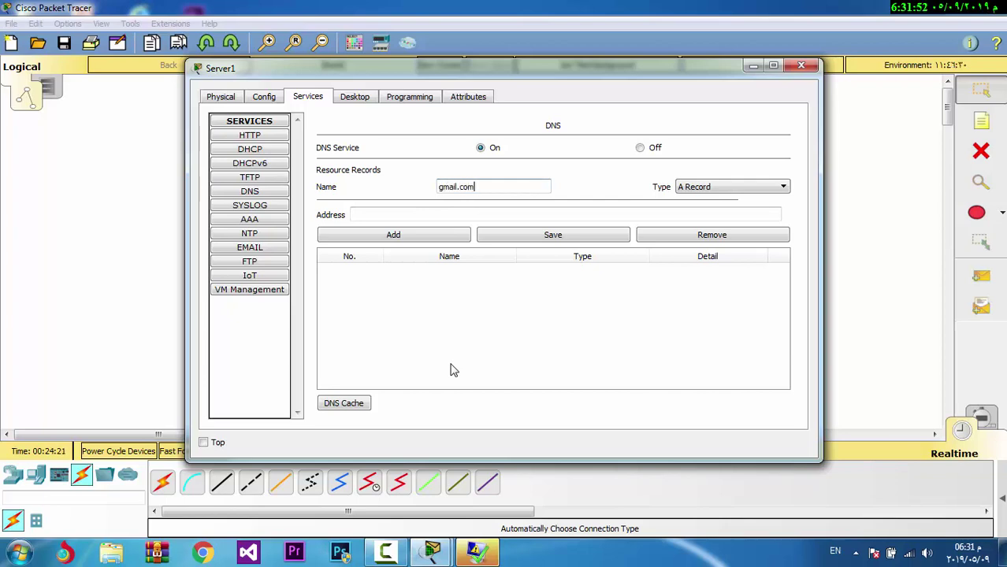
click(459, 214)
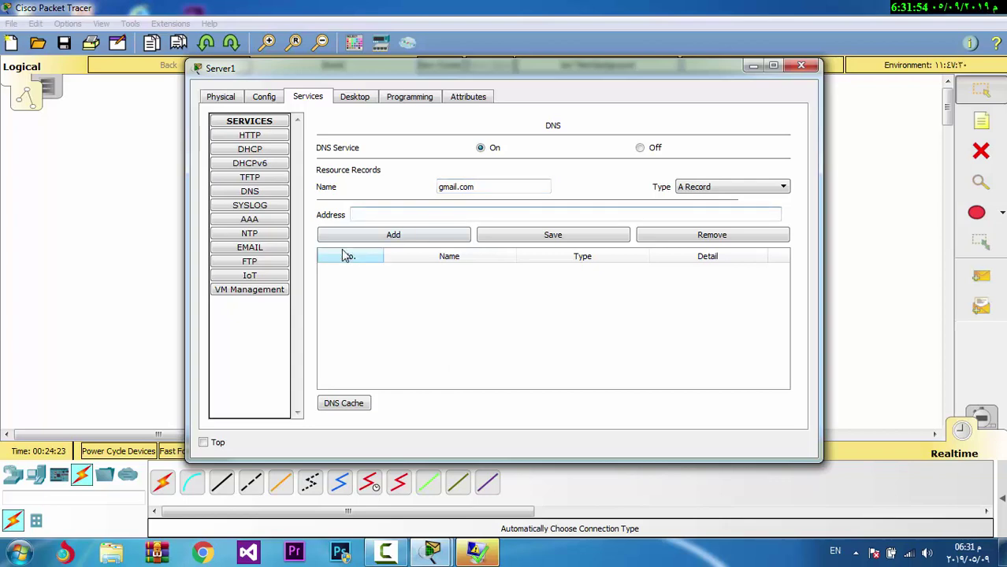
click(486, 186)
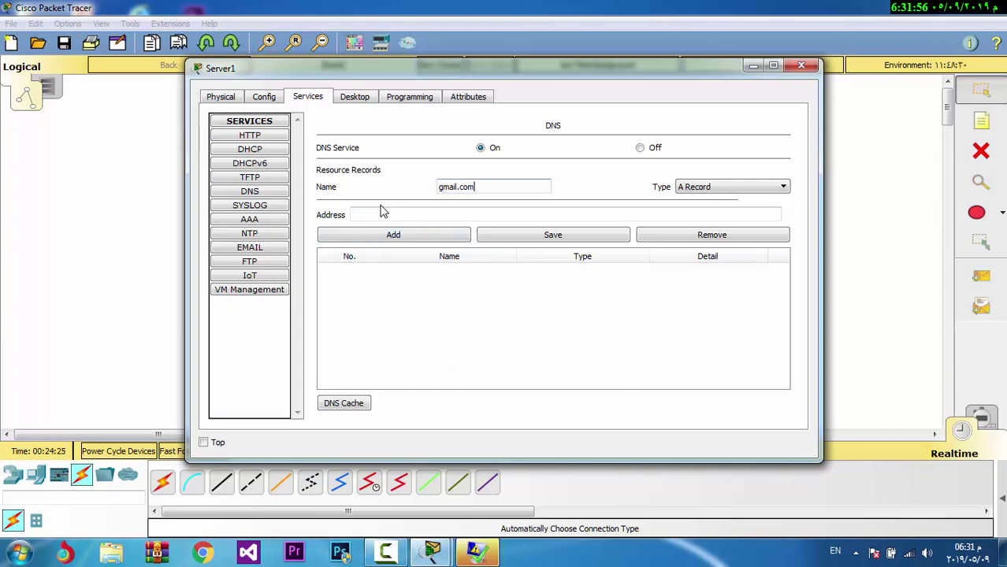
click(752, 66)
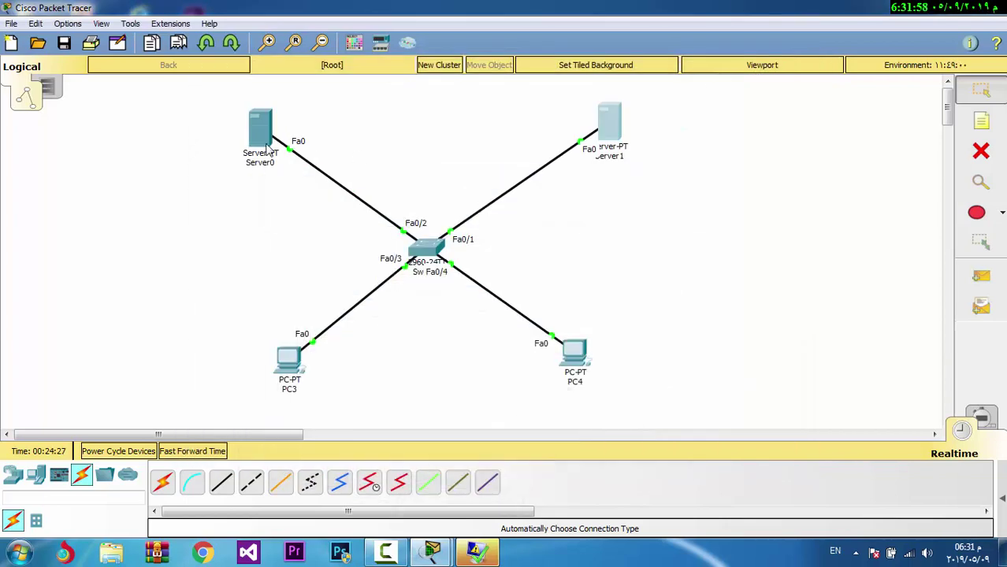
click(262, 132)
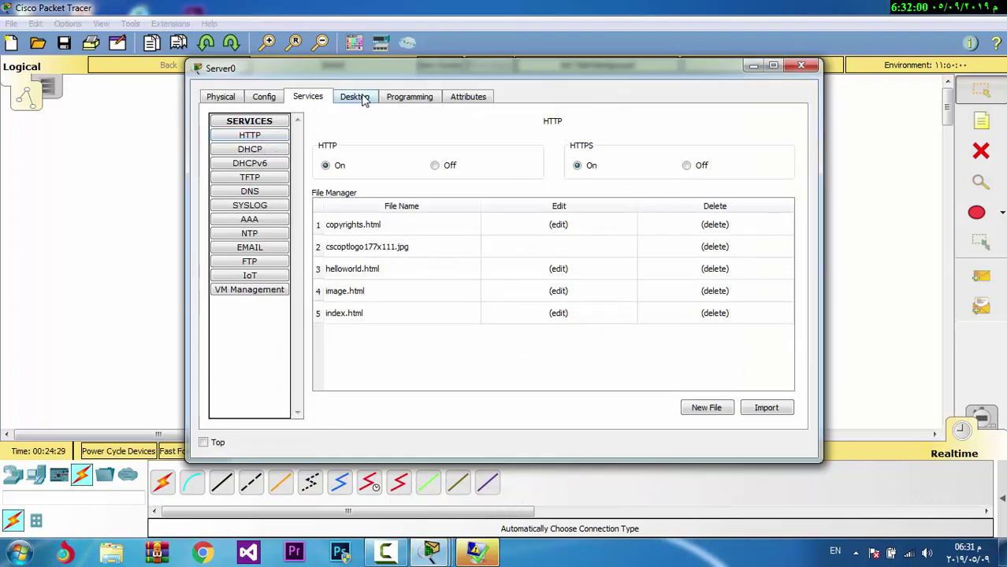
click(363, 100)
click(313, 176)
click(488, 181)
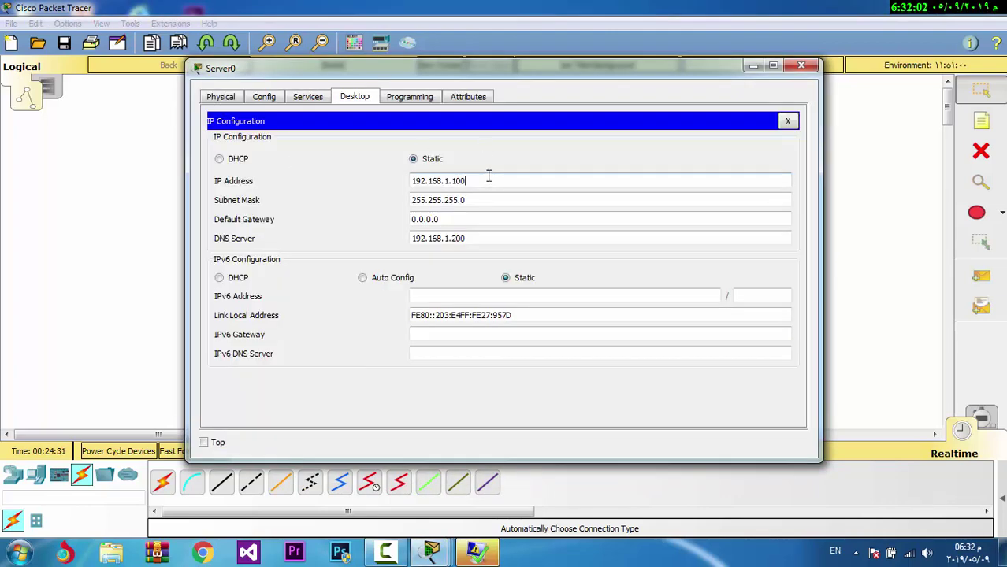
double_click(489, 176)
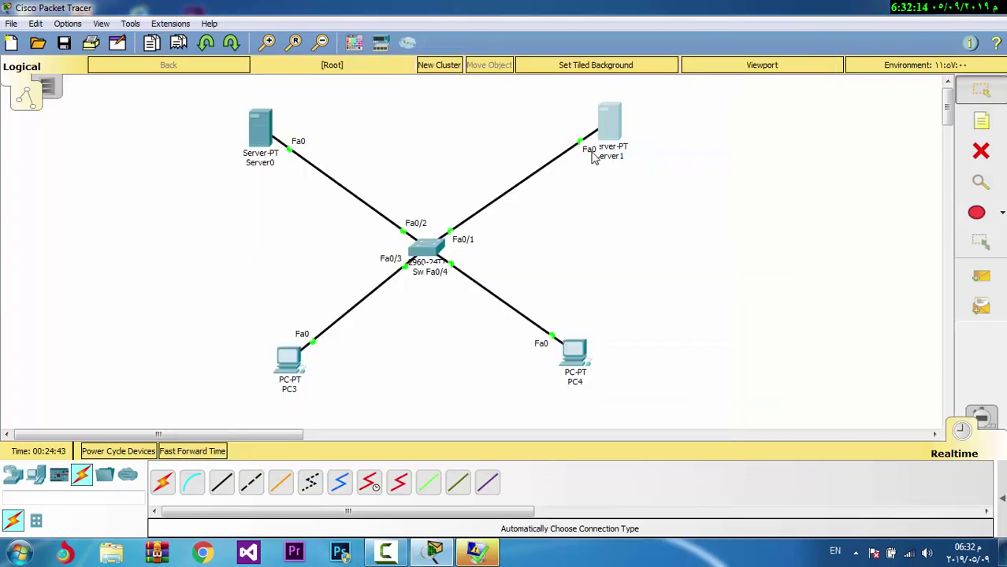
Enter the PC3 user's display name and gmail.com email address in its mail client
click(289, 359)
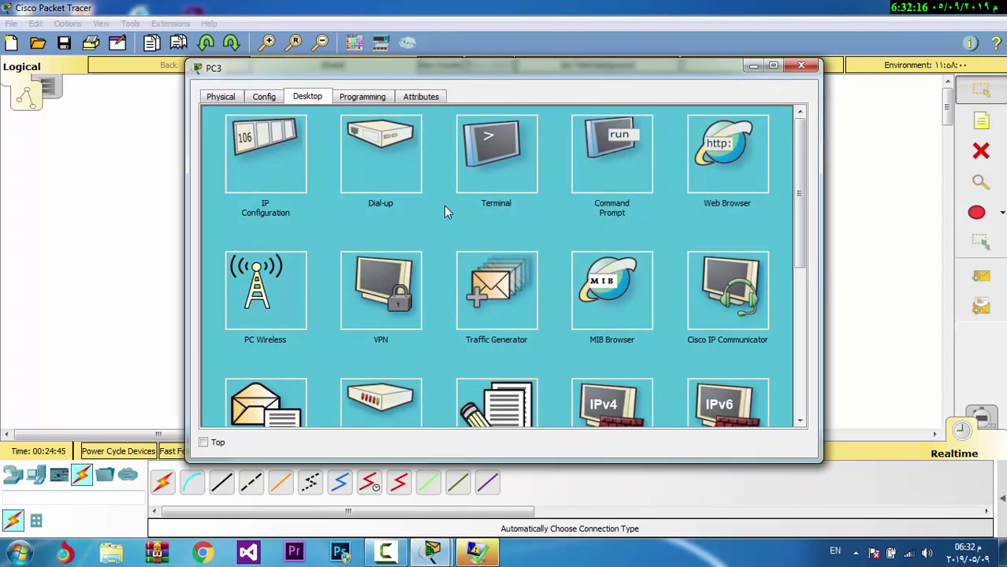
drag(798, 140, 790, 207)
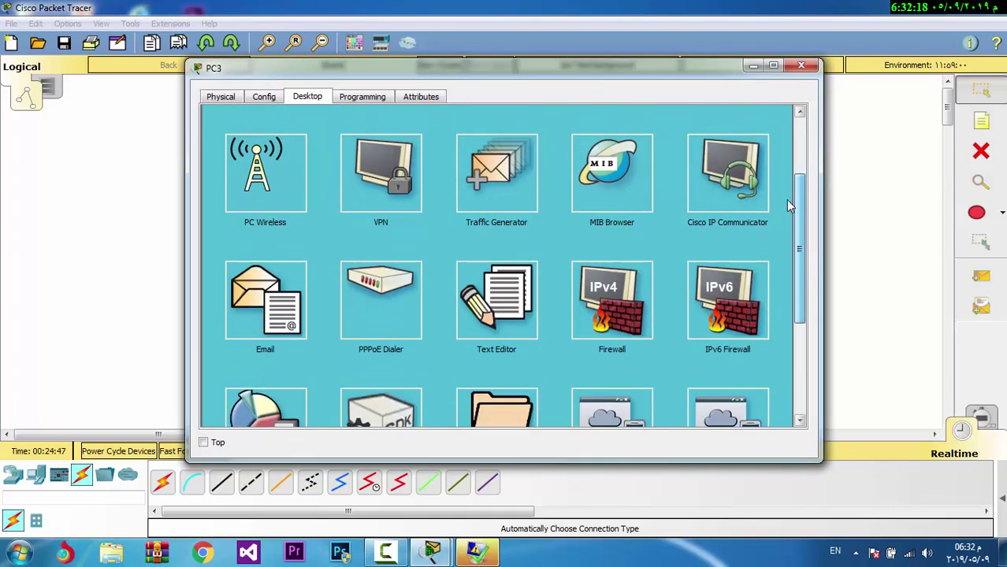
click(270, 329)
click(300, 148)
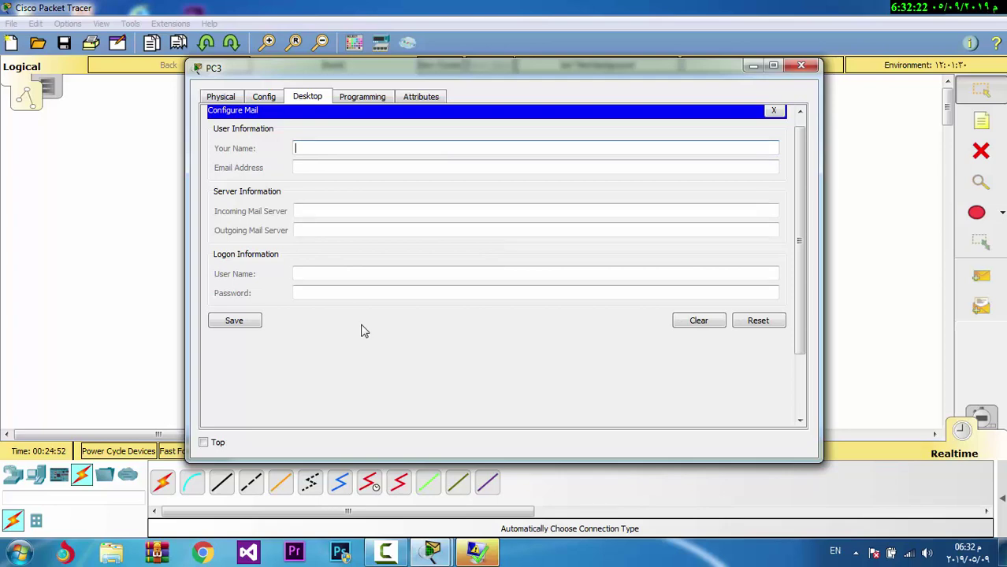
text(xaled)
key(Tab)
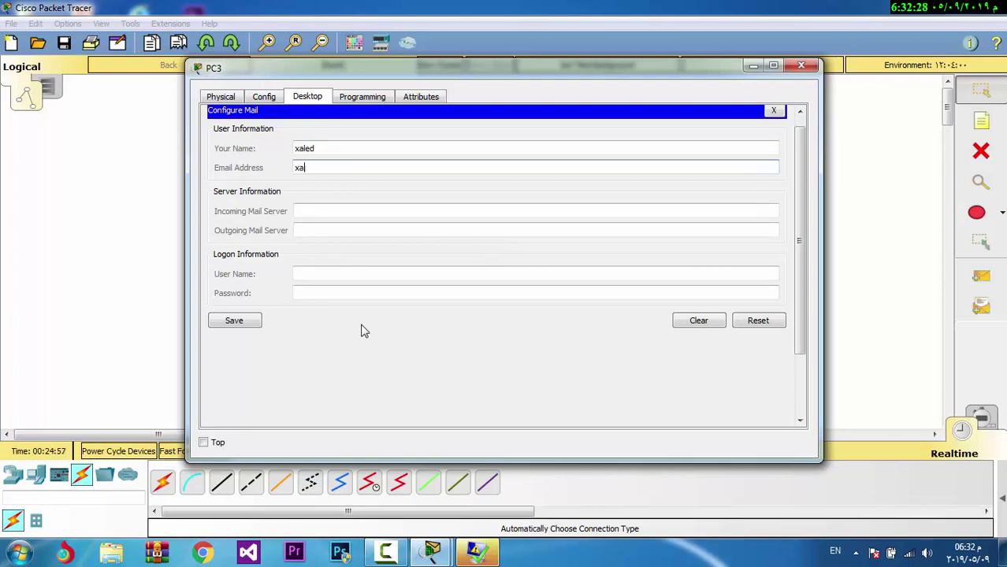
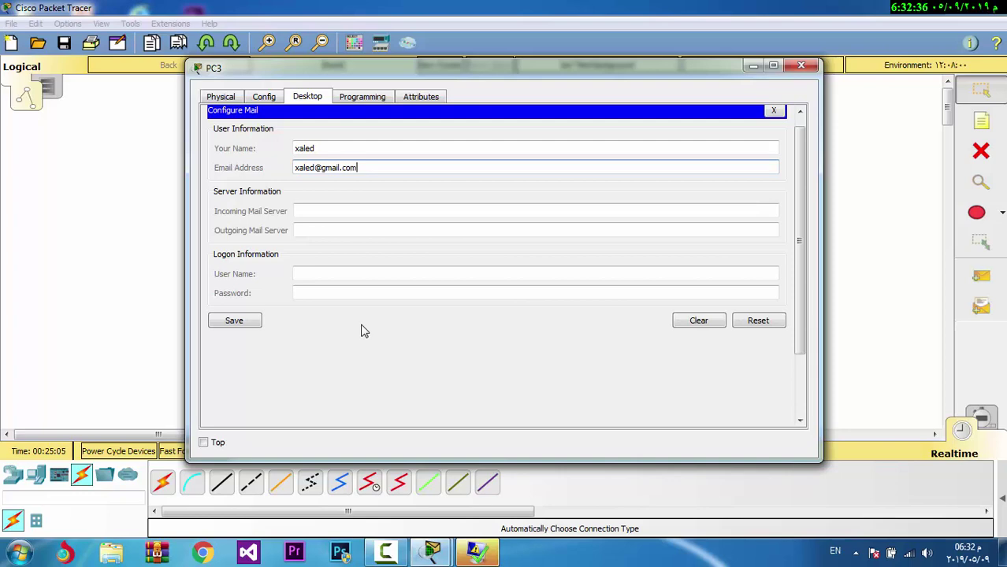
Set gmail.com as PC3's incoming and outgoing mail server, enter logon details, and save
click(333, 211)
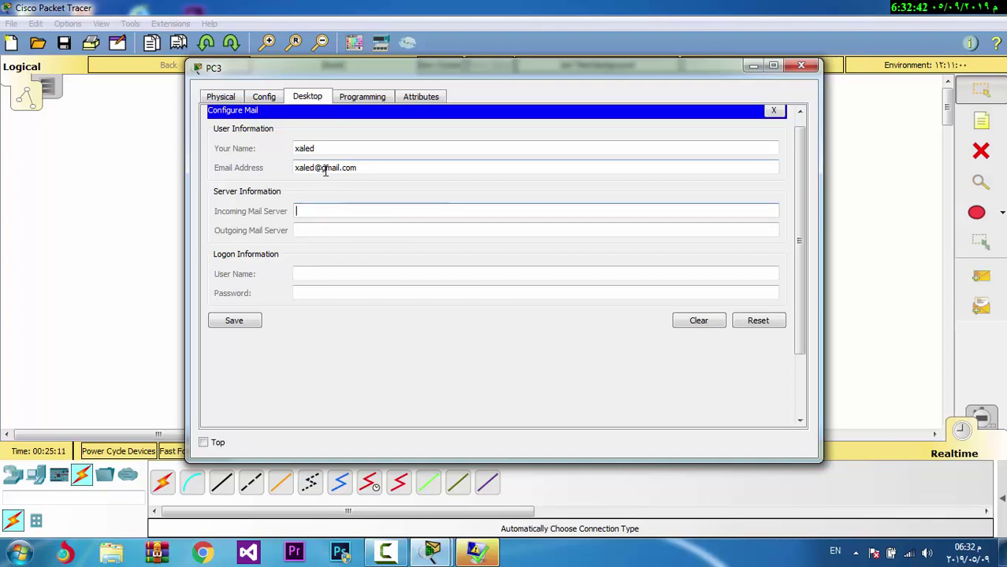
text(gm)
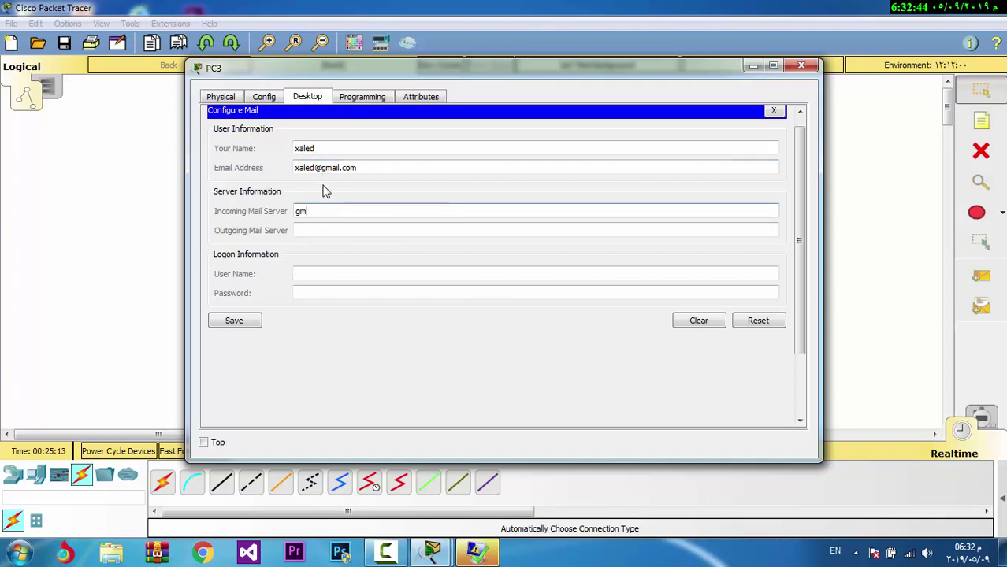
text(ail.)
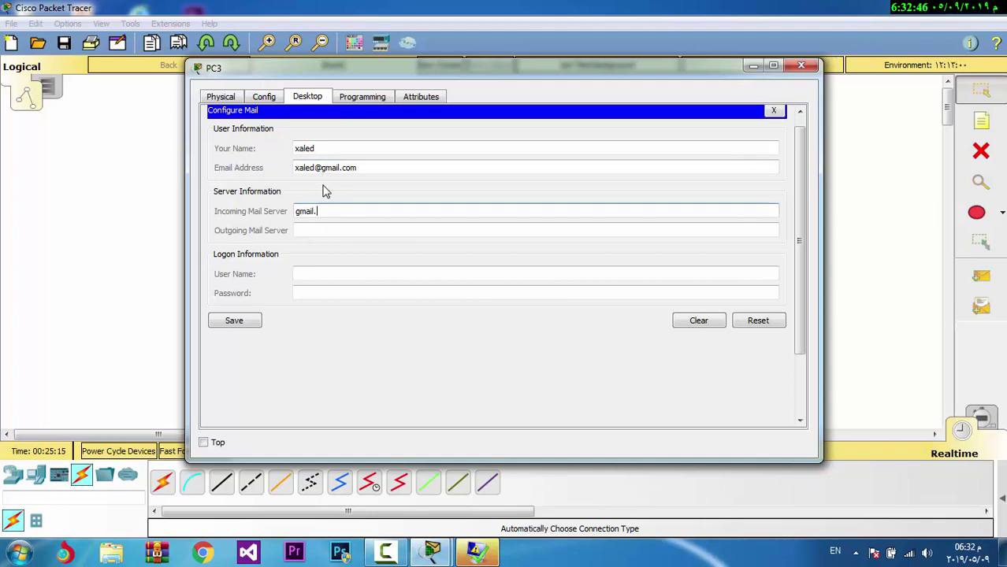
text(com)
key(ctrl+a)
key(ctrl+c)
click(322, 229)
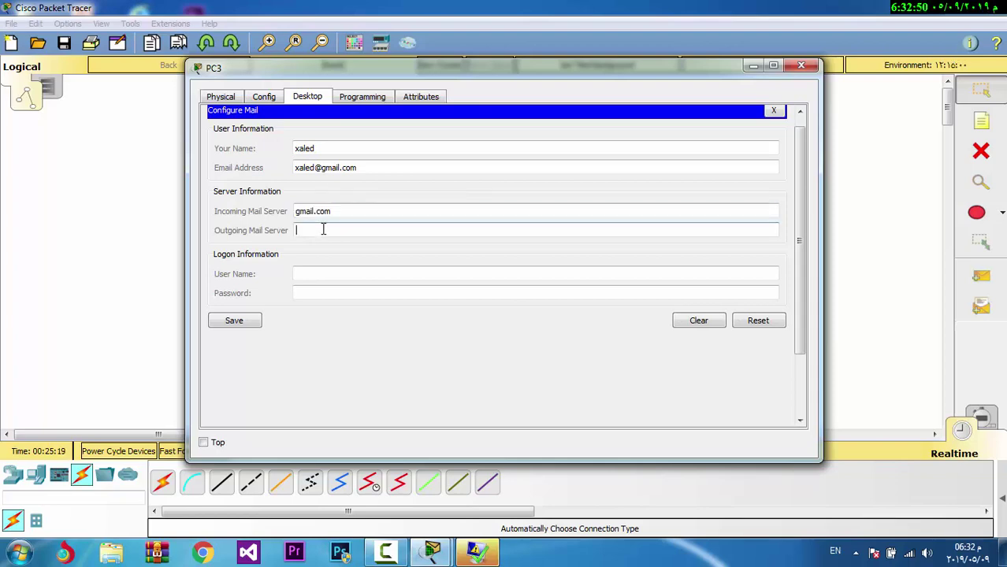
key(ctrl+v)
click(321, 273)
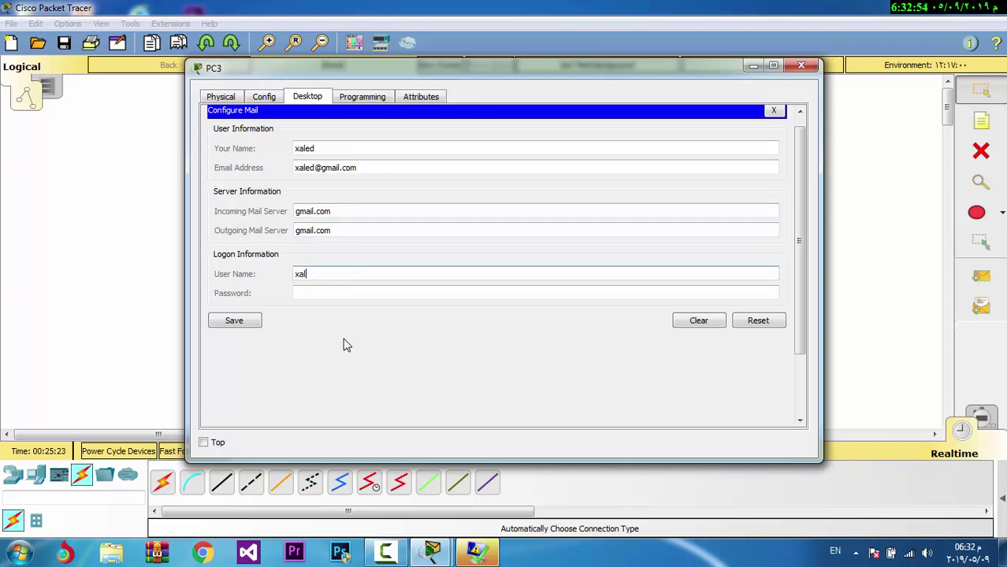
click(316, 293)
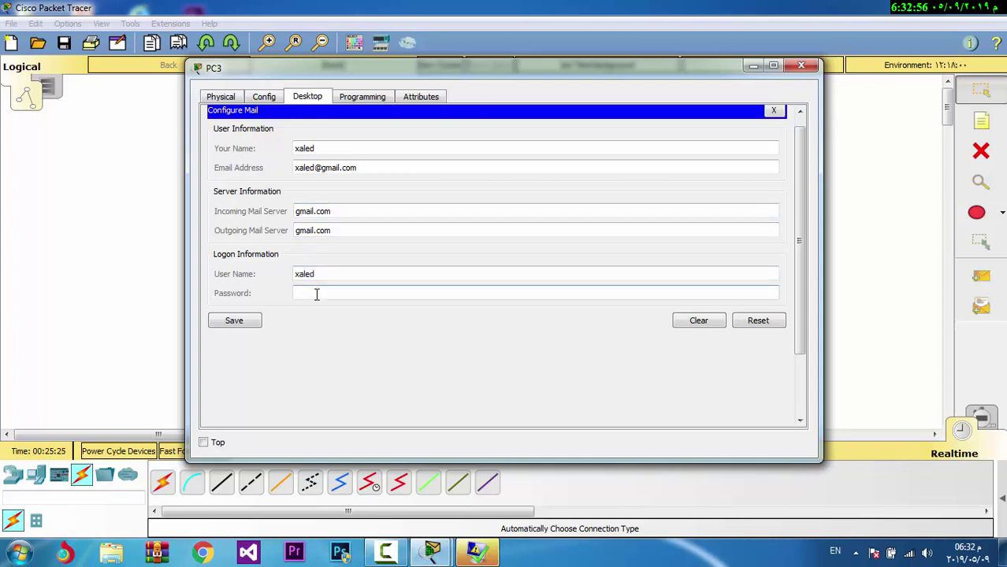
text(12345)
key(BackSpace)
key(BackSpace)
click(234, 321)
click(801, 65)
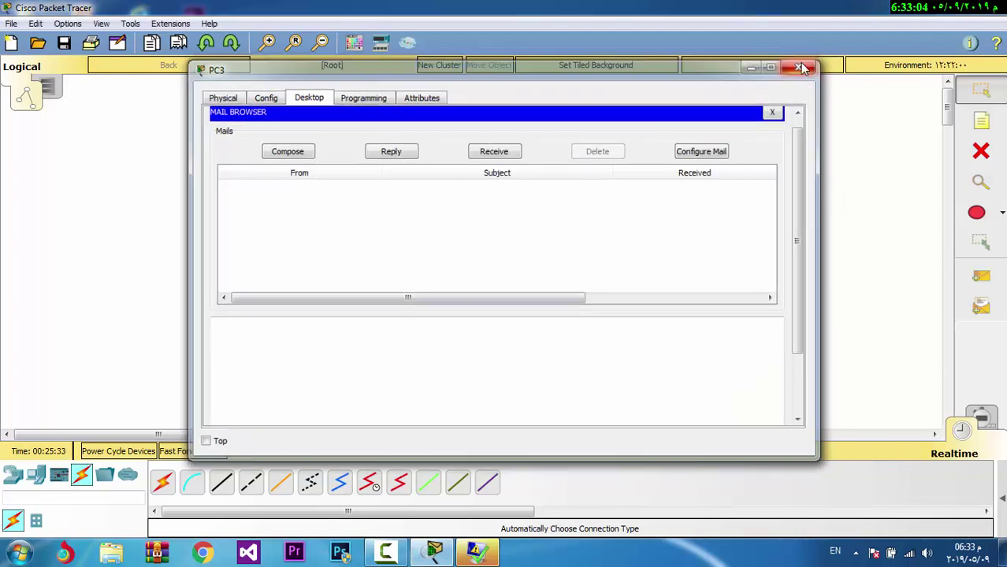
Enter the PC4 user's display name and gmail.com email address in its mail client
click(575, 352)
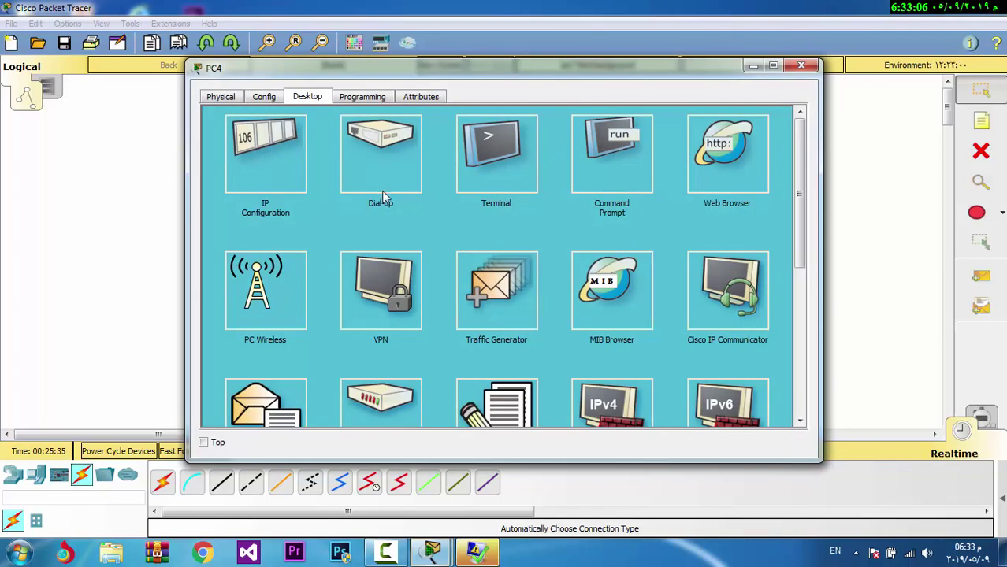
scroll(799, 157, down, 3)
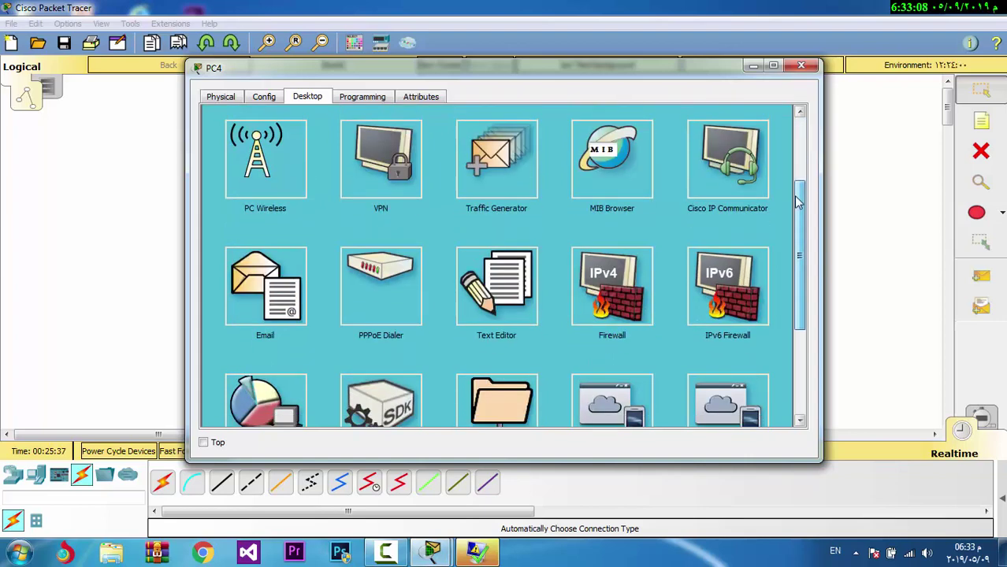
click(285, 310)
click(387, 148)
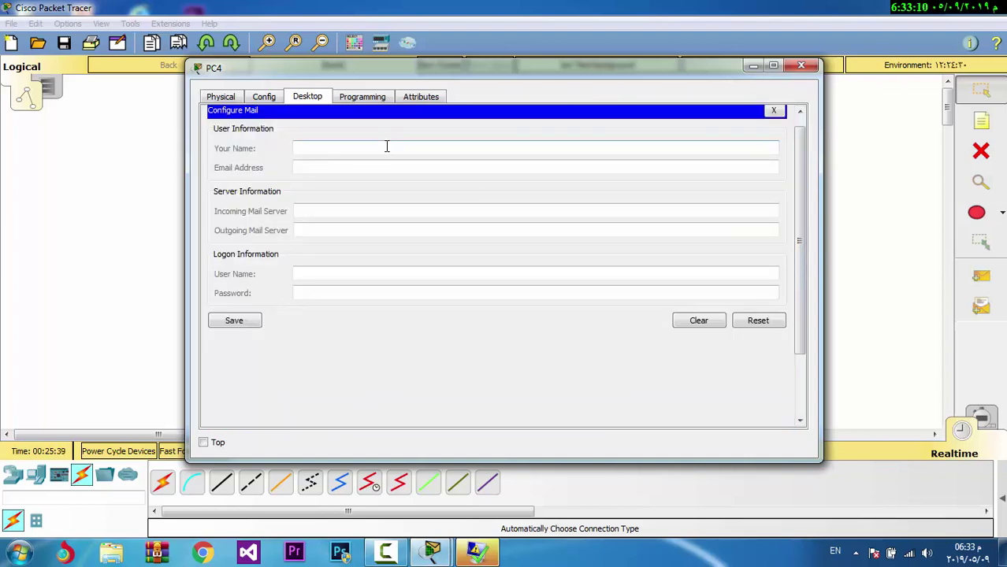
text(dara)
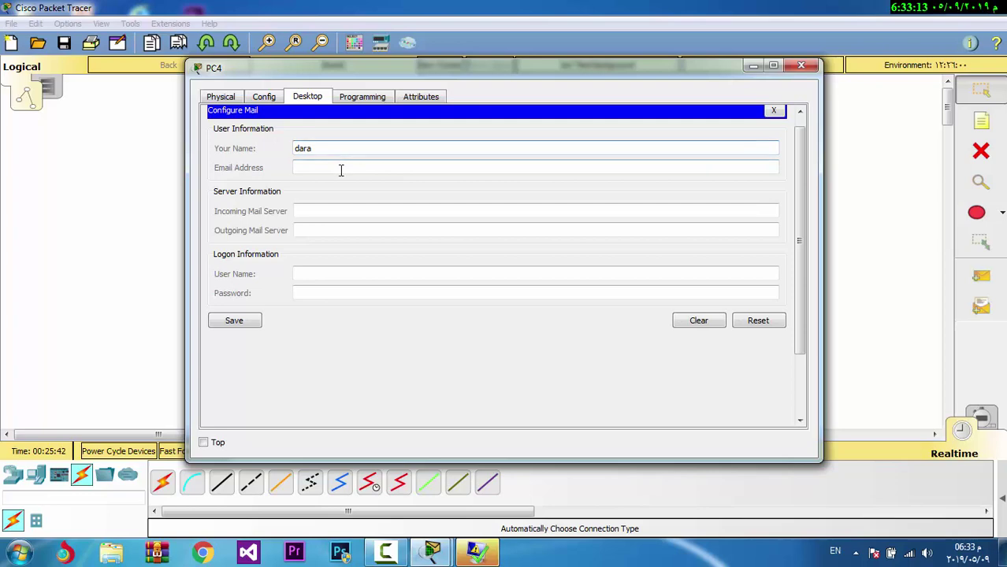
click(346, 167)
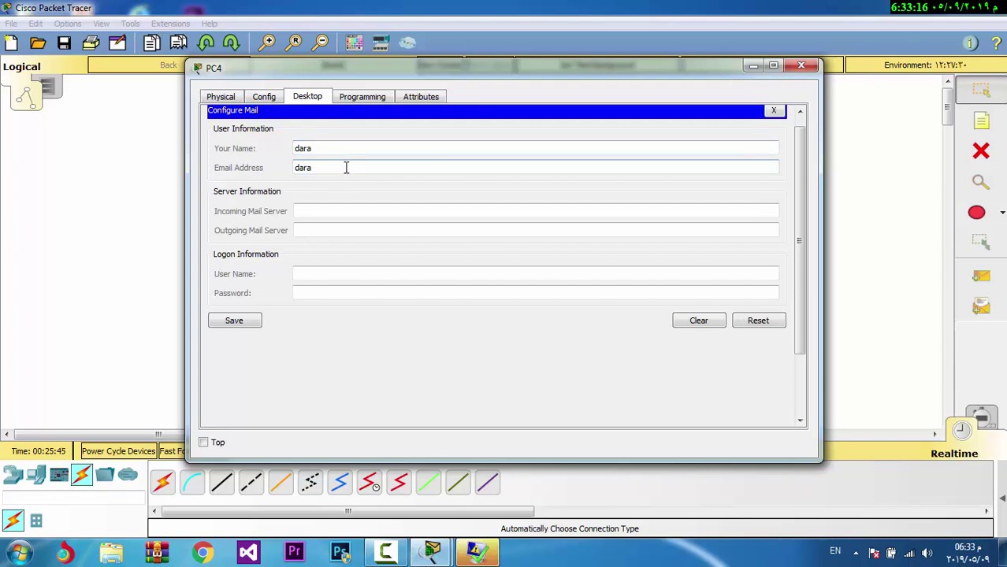
Set gmail.com as PC4's incoming and outgoing mail server, enter logon details, and save
click(344, 211)
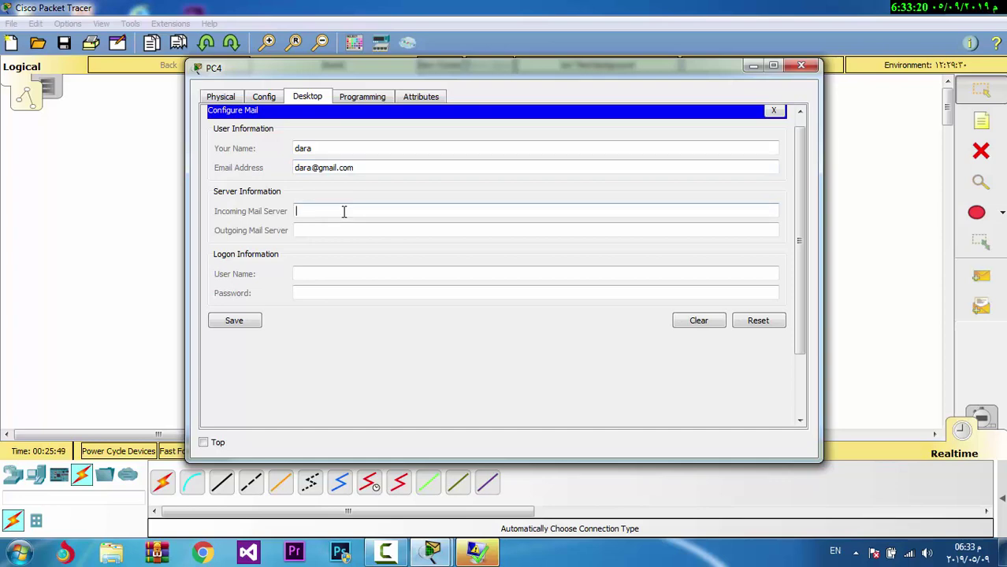
key(ctrl+v)
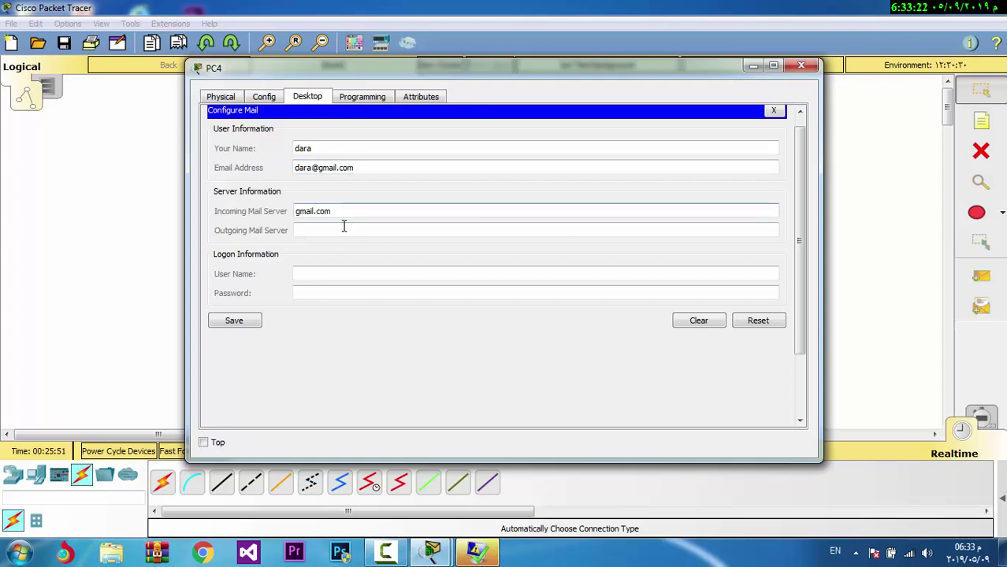
key(Tab)
key(ctrl+v)
click(341, 274)
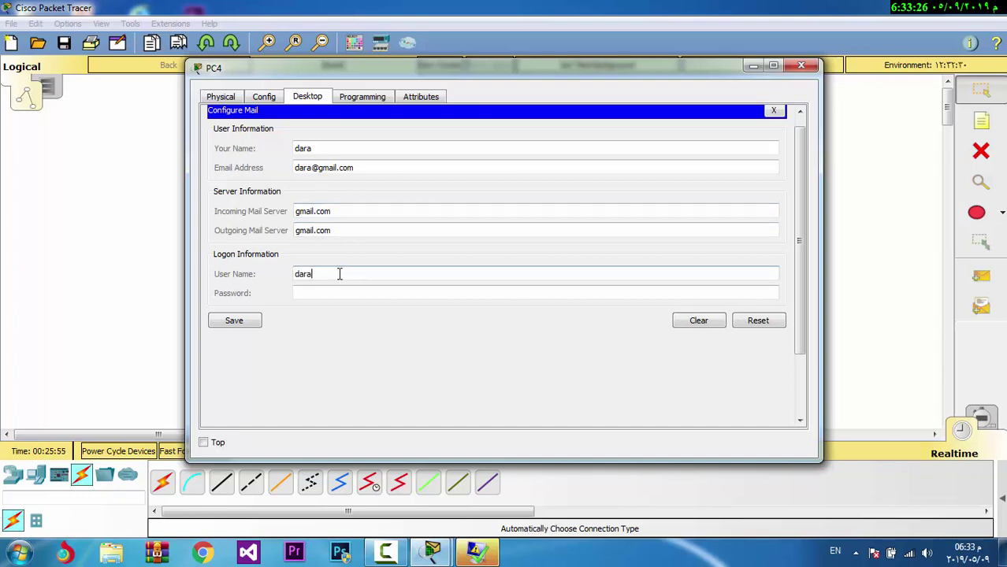
click(344, 293)
text(dara)
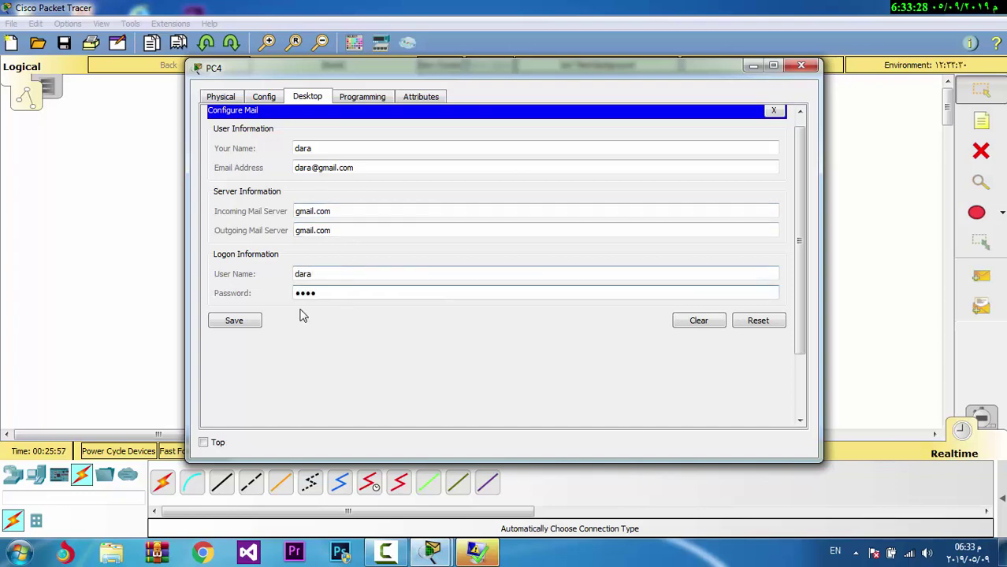
text(d)
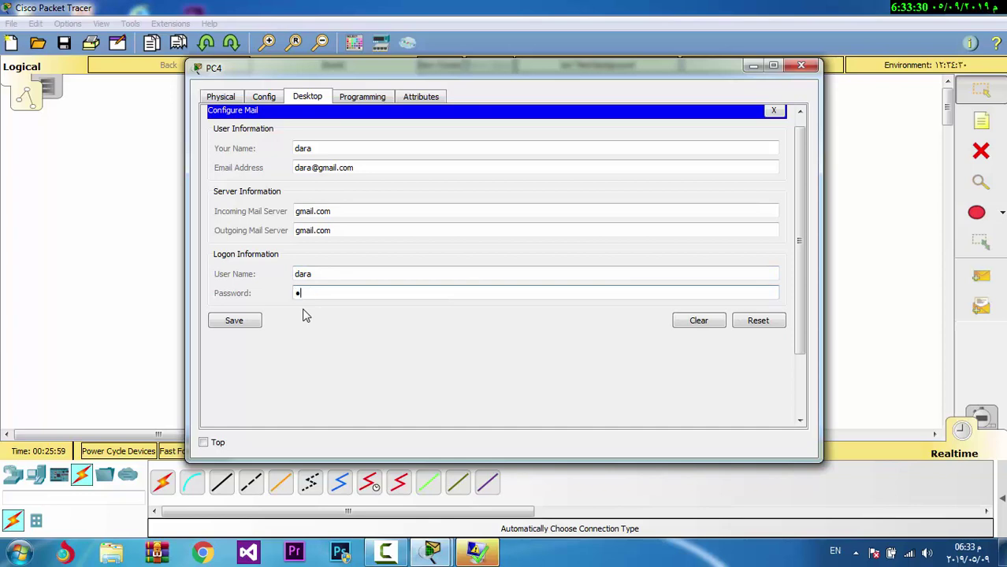
click(254, 320)
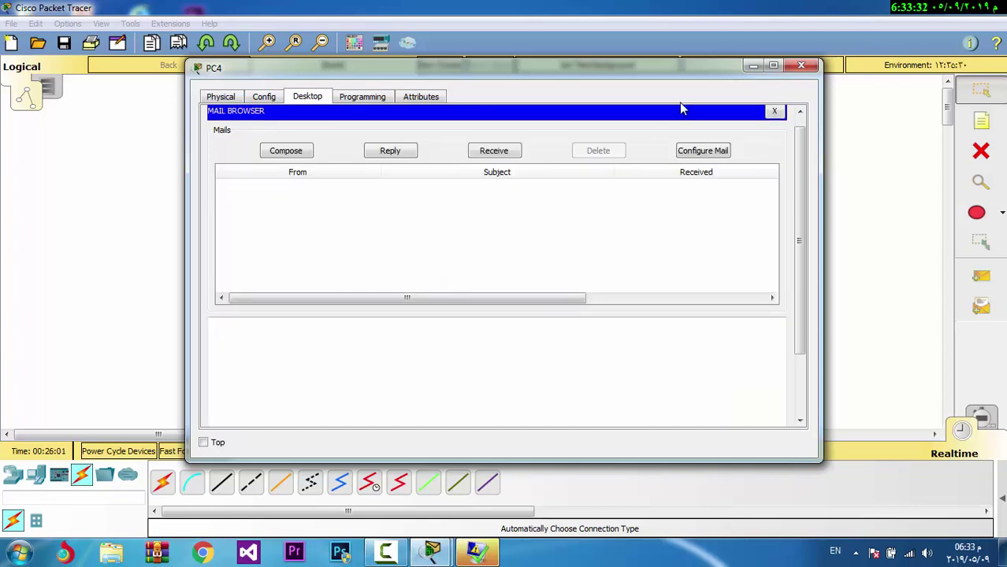
click(801, 66)
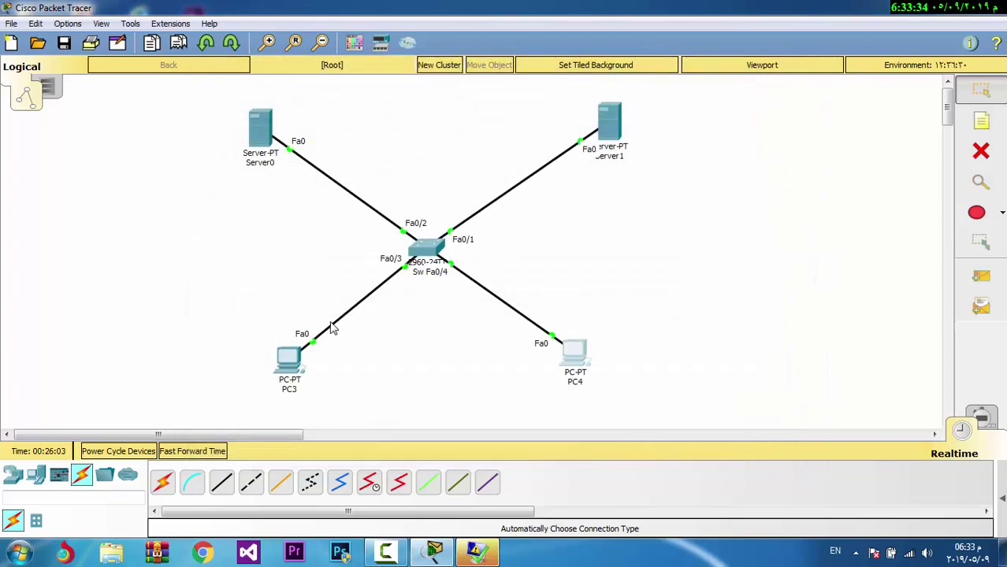
Send a mail from PC3 to the PC4 user's gmail.com address, subject 'text', body 'hii'
click(288, 365)
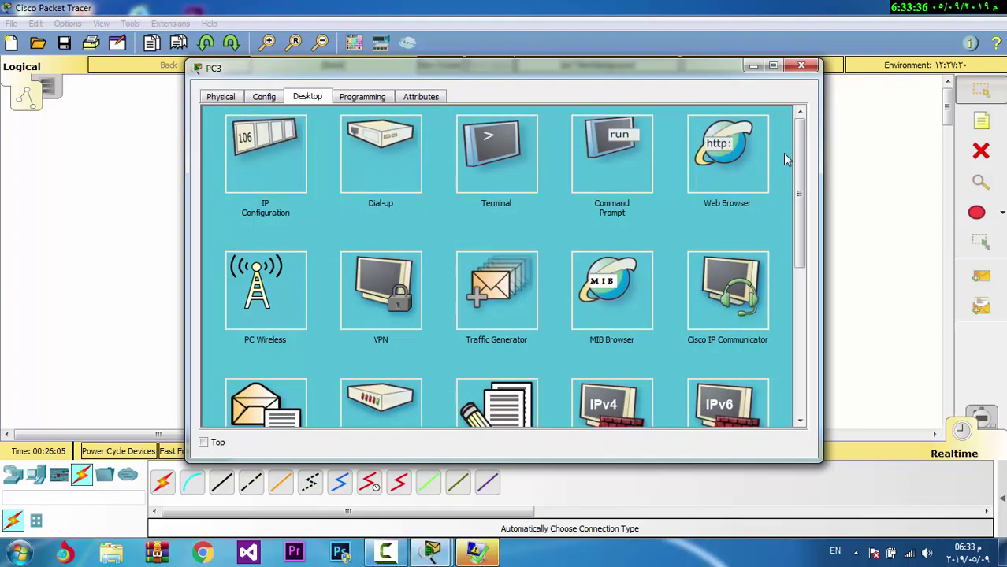
drag(798, 160, 797, 194)
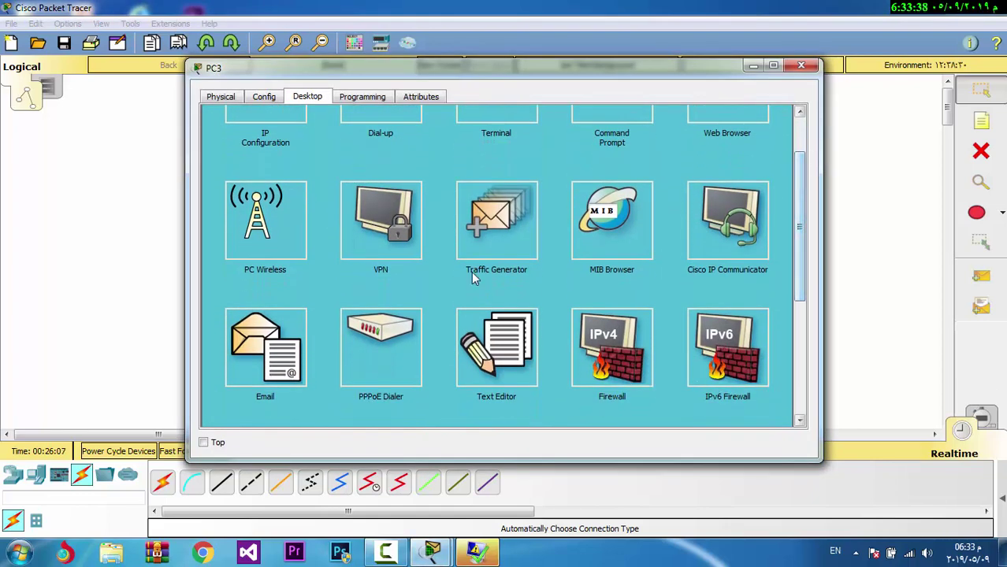
click(274, 335)
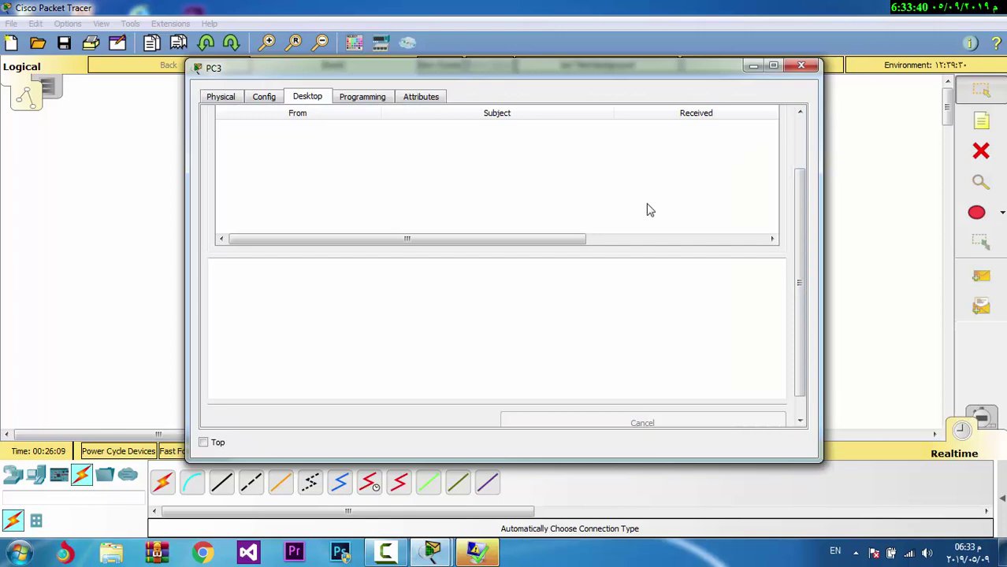
drag(793, 232, 791, 162)
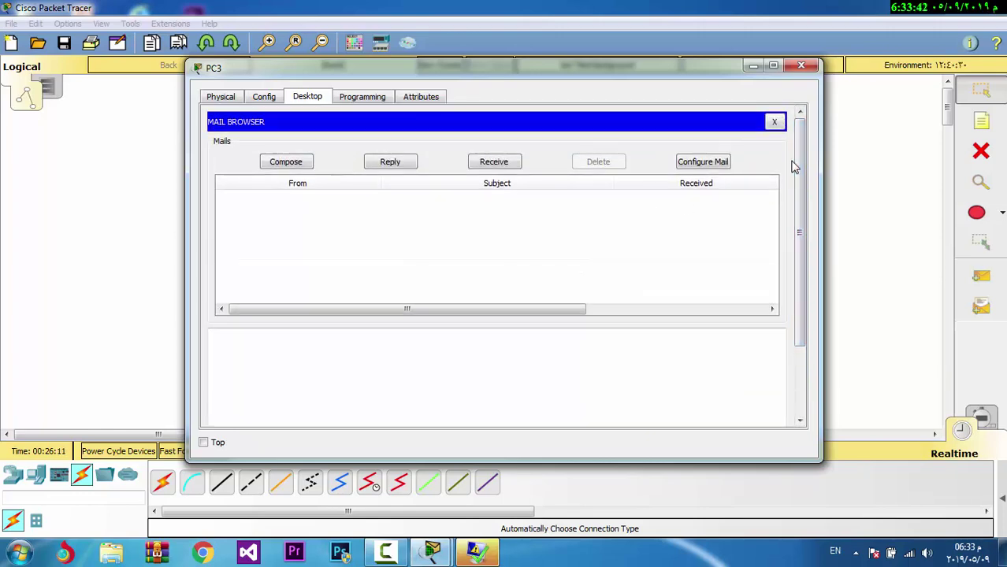
click(286, 166)
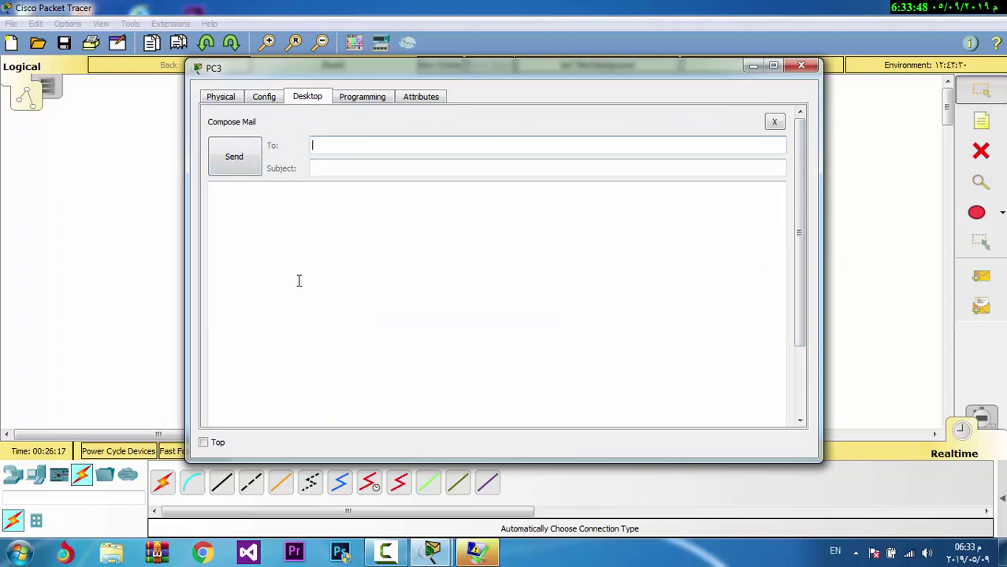
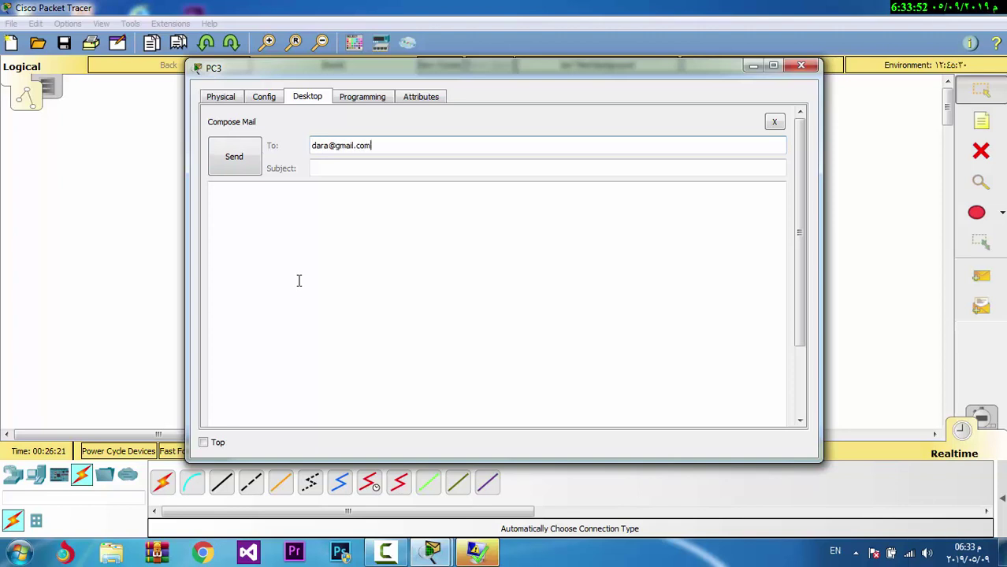
click(337, 172)
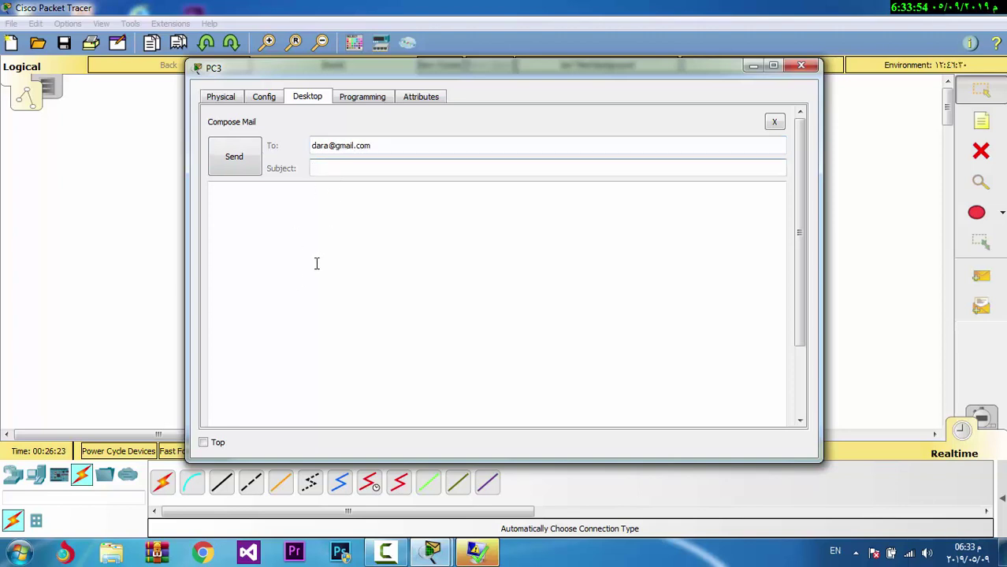
text(text)
click(316, 262)
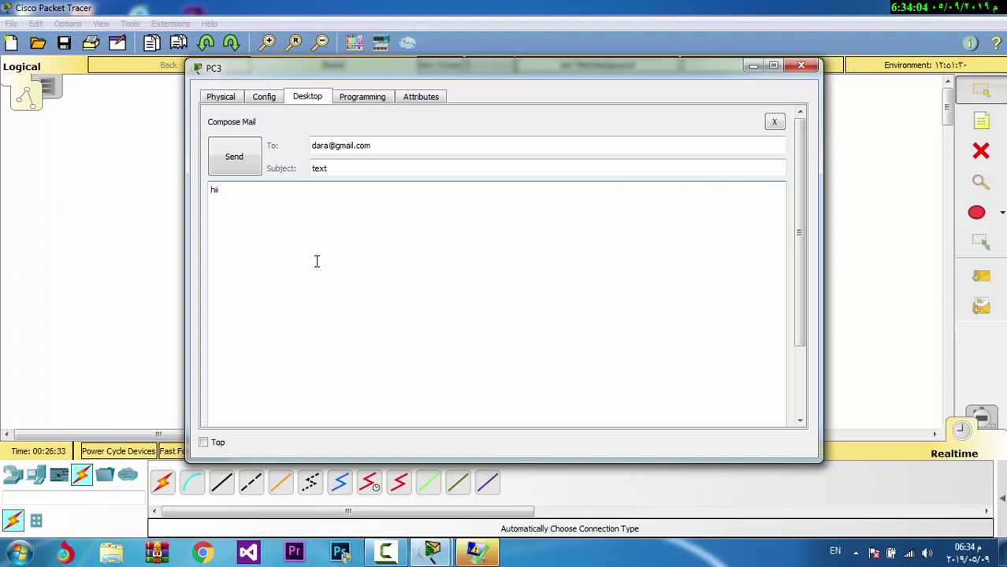
click(234, 156)
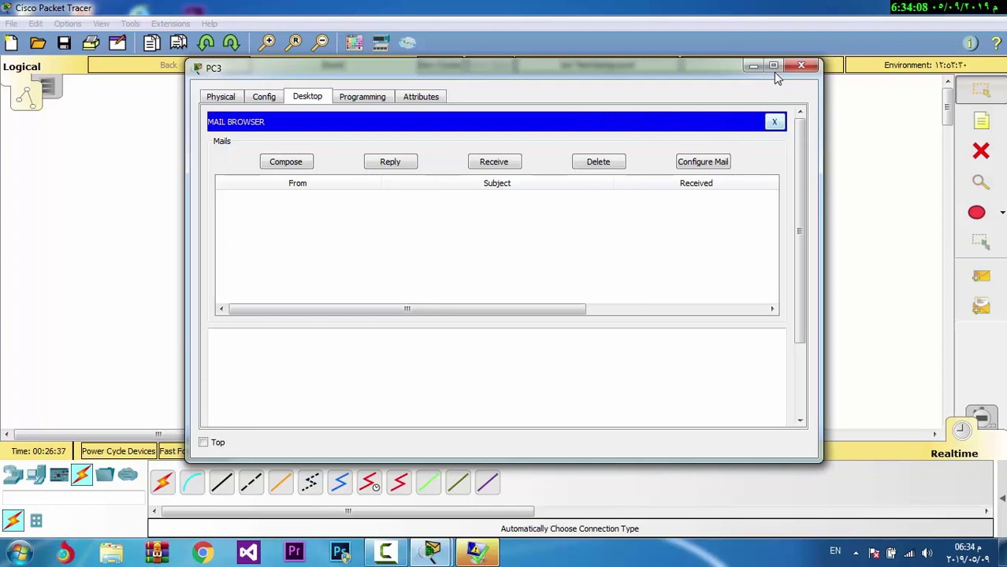
click(801, 67)
Receive mail in PC4's email client and open the message 'text' reading 'hii'
click(575, 356)
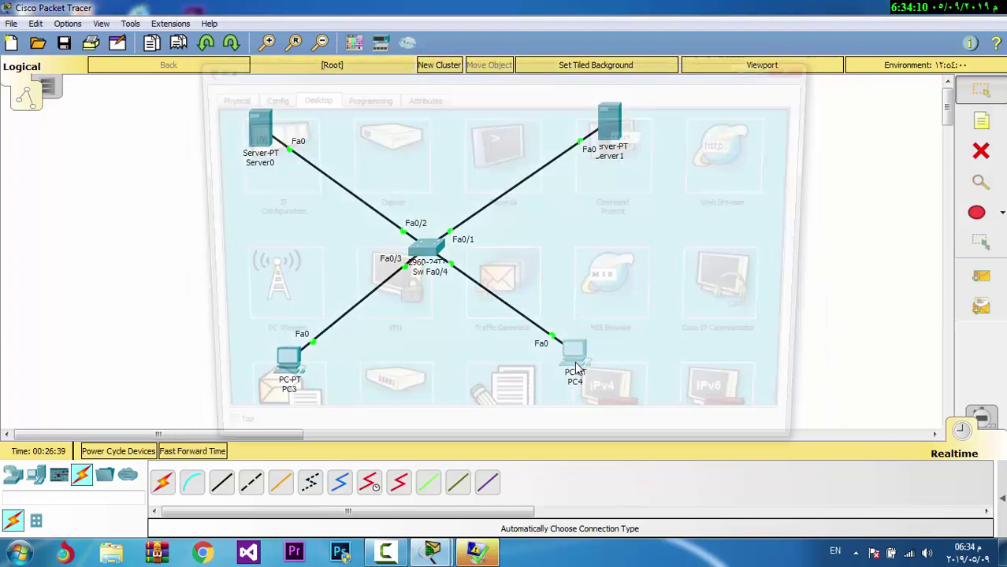
click(719, 279)
scroll(794, 201, down, 1)
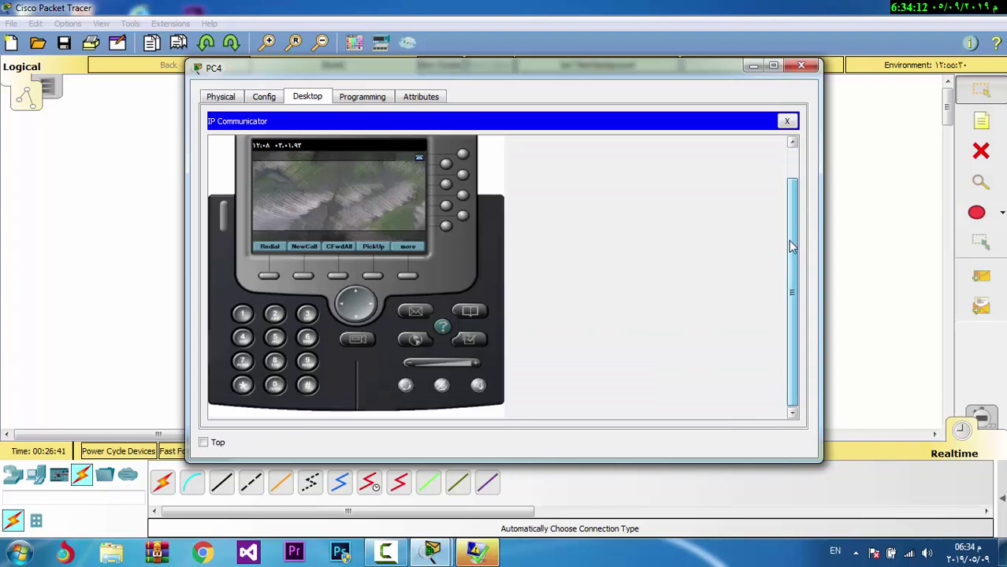
scroll(792, 197, up, 1)
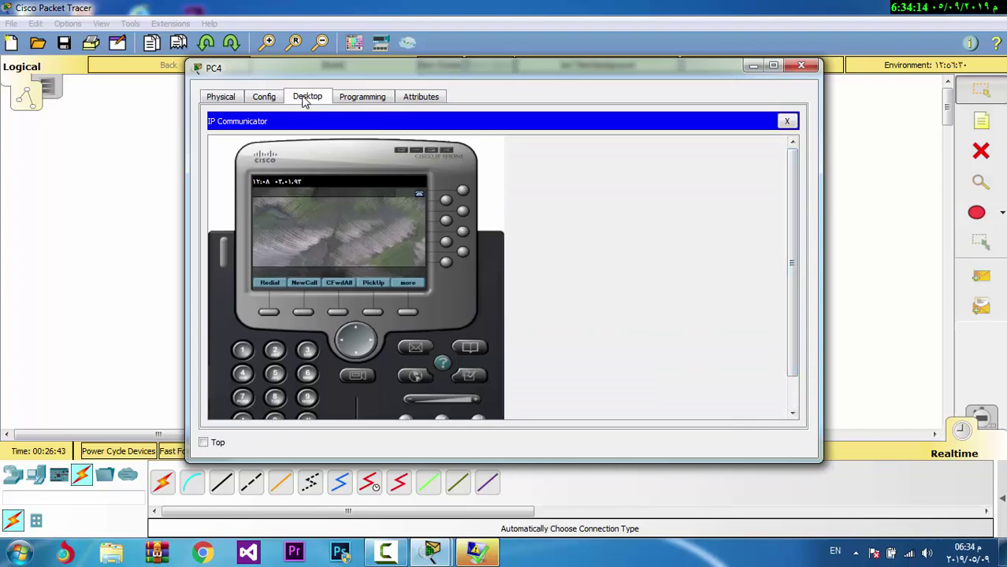
click(786, 121)
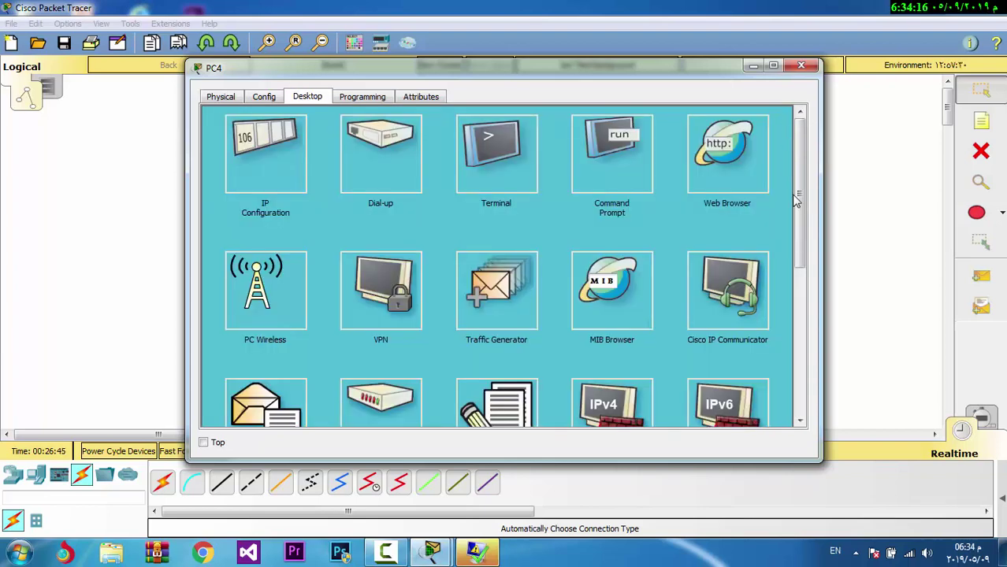
scroll(801, 236, down, 1)
scroll(801, 246, down, 1)
click(265, 335)
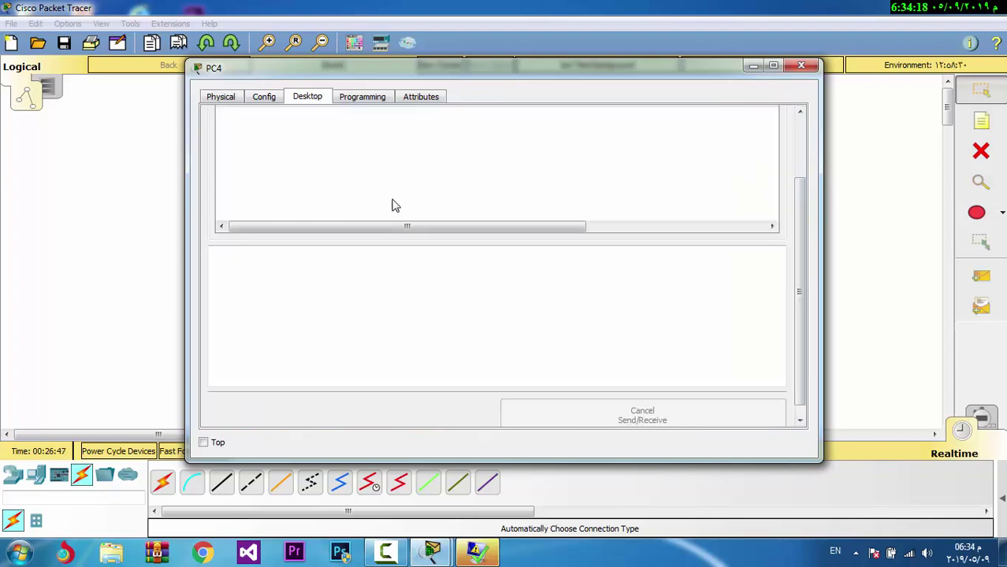
scroll(797, 221, up, 2)
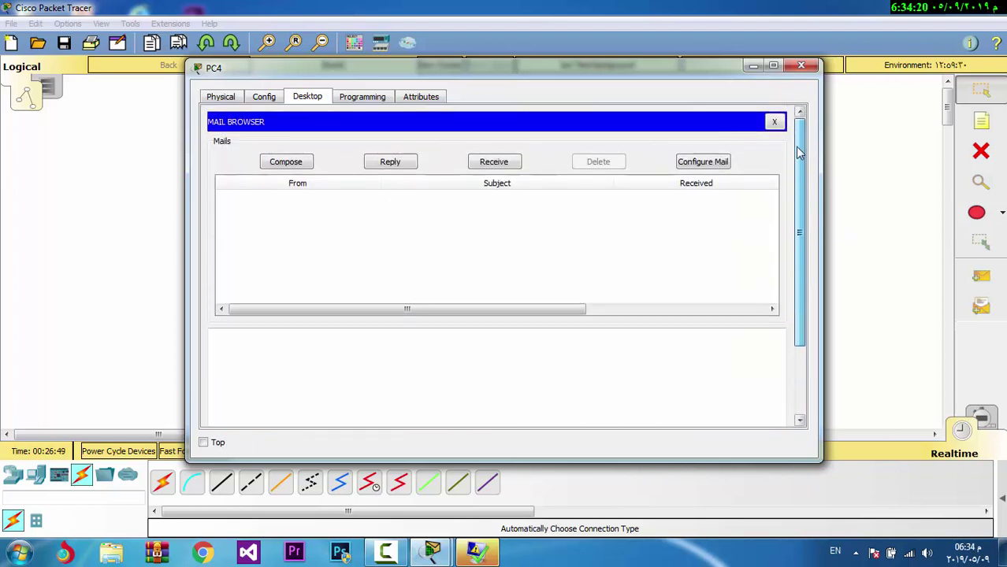
click(510, 164)
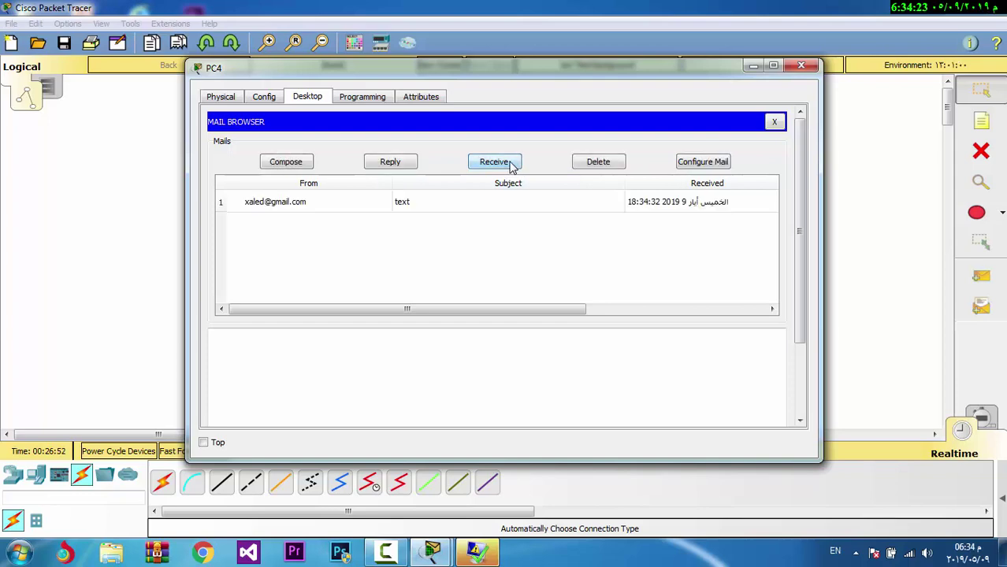
click(296, 206)
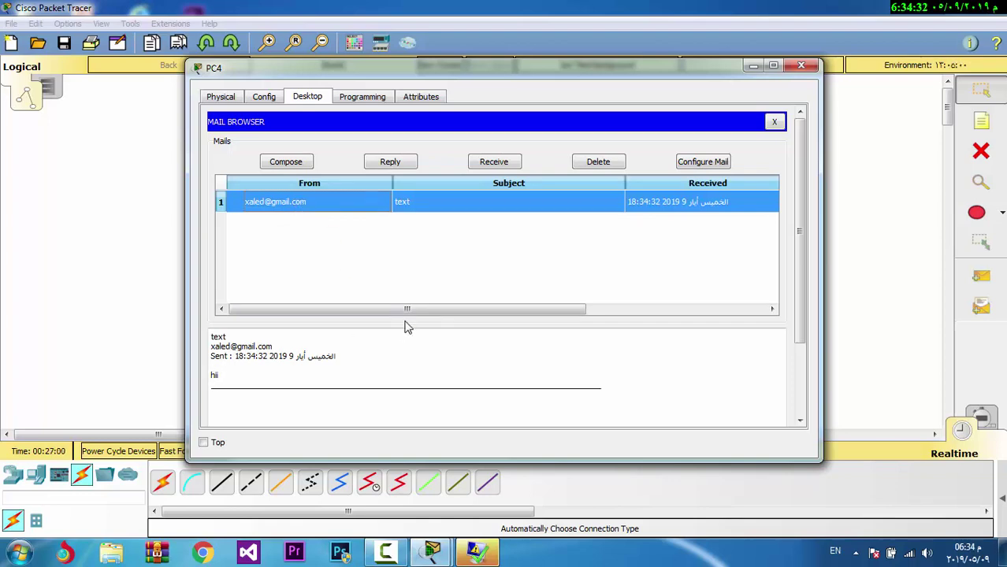
click(509, 260)
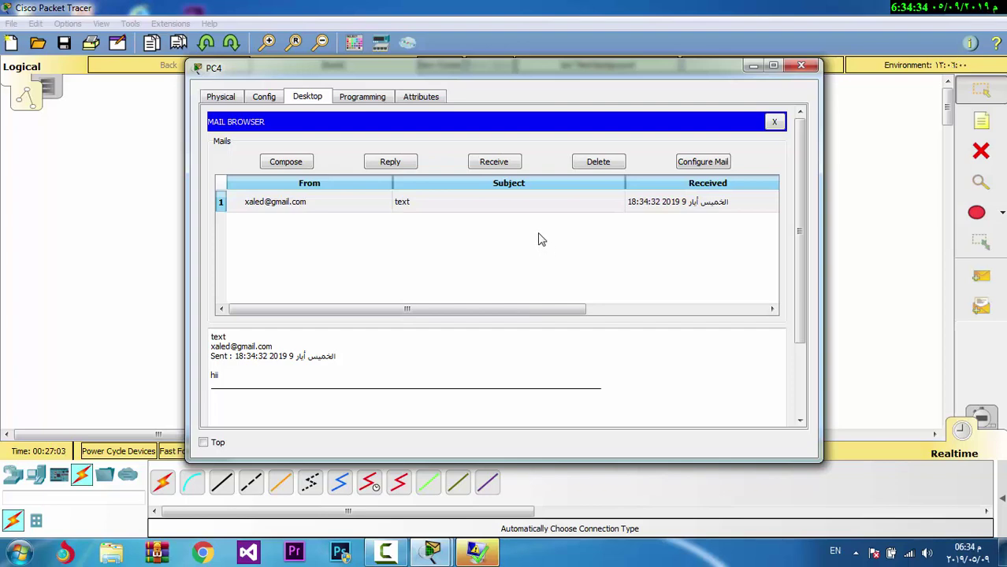
Send PC4's 'RE: text' reply to PC3 with the body 'hellow', then close PC4's window
click(398, 165)
click(375, 214)
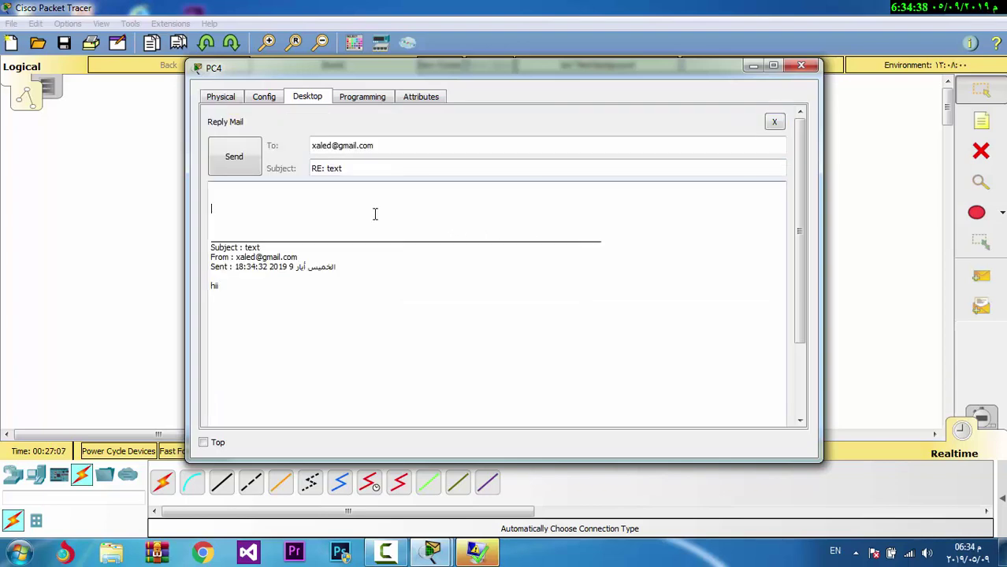
text(helowwow)
click(256, 170)
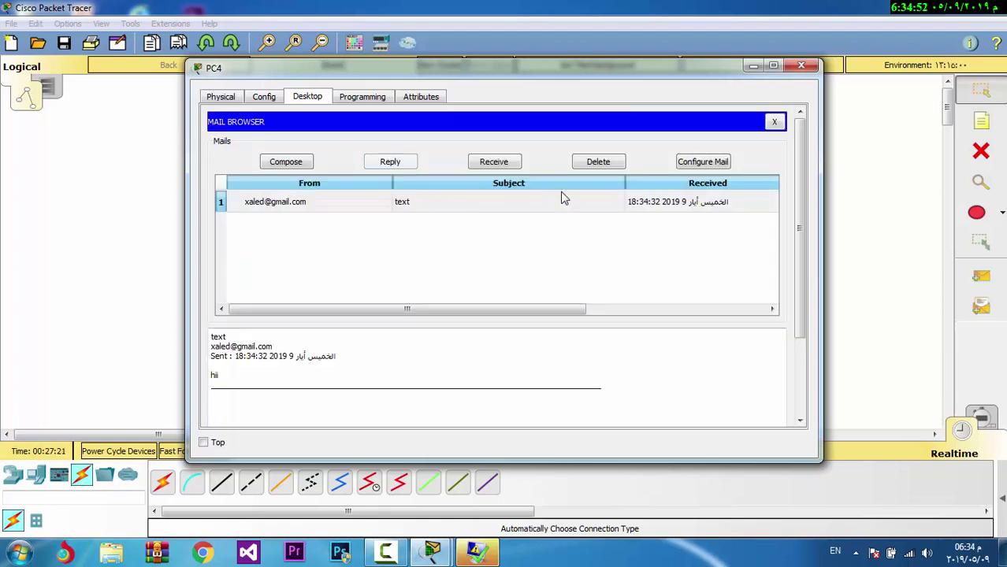
click(812, 68)
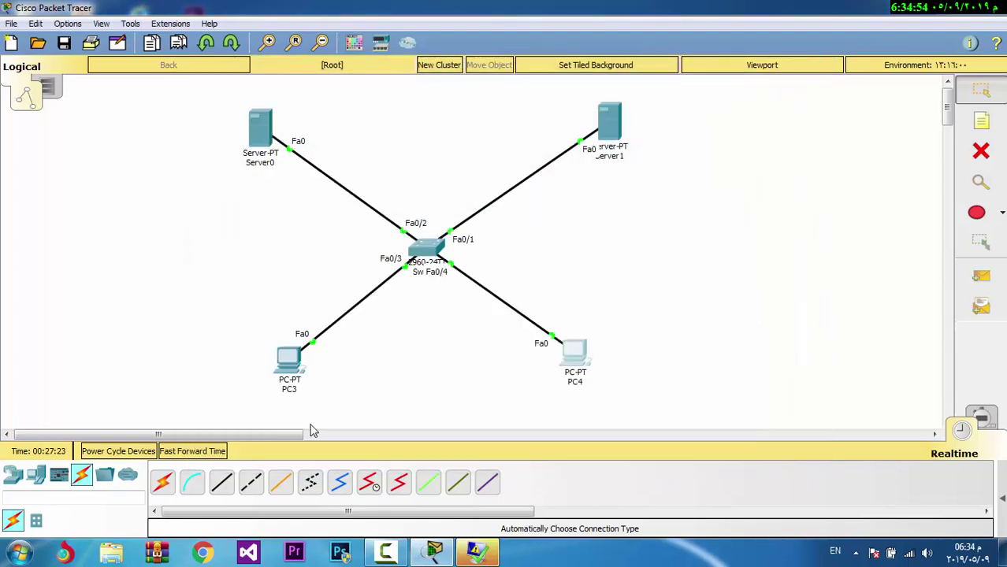
In PC3's email client, receive and read the 'RE: text' reply saying 'hellow', then close PC3
click(287, 370)
click(294, 398)
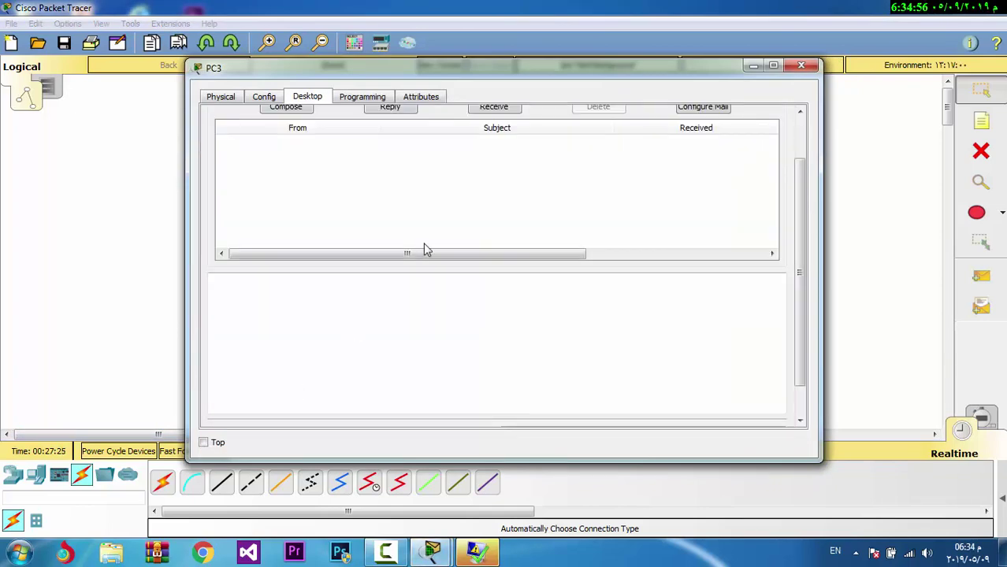
scroll(799, 241, up, 3)
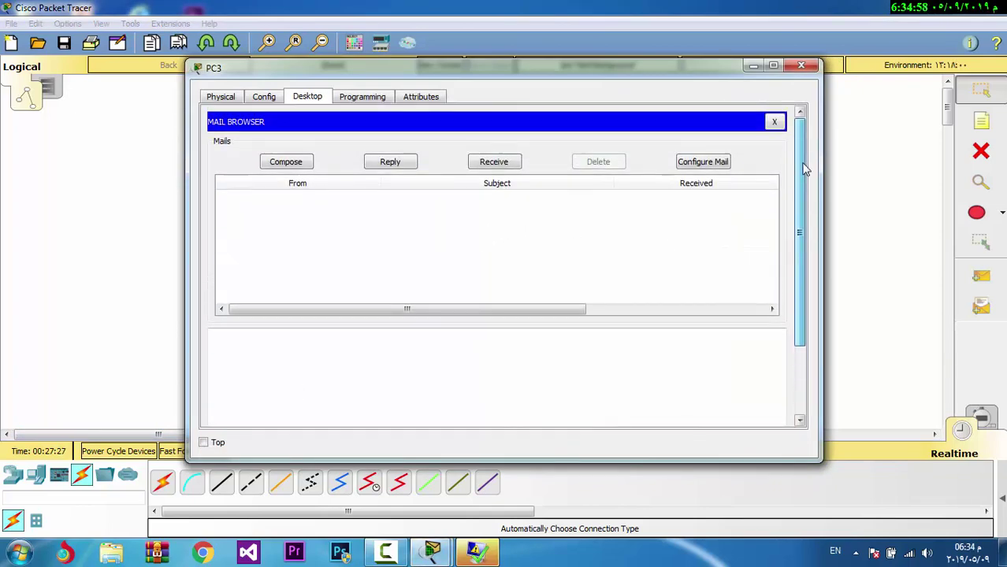
click(482, 167)
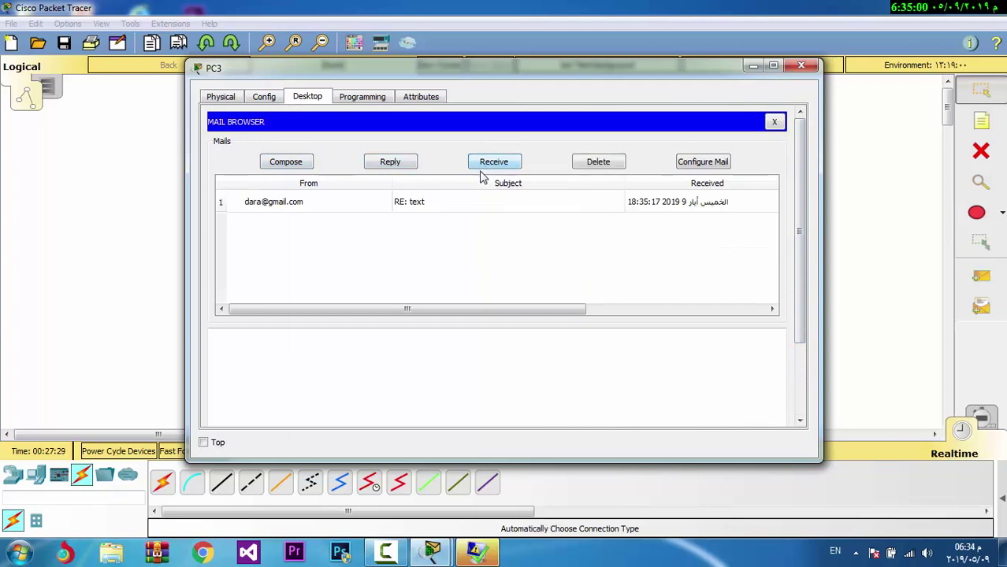
click(298, 208)
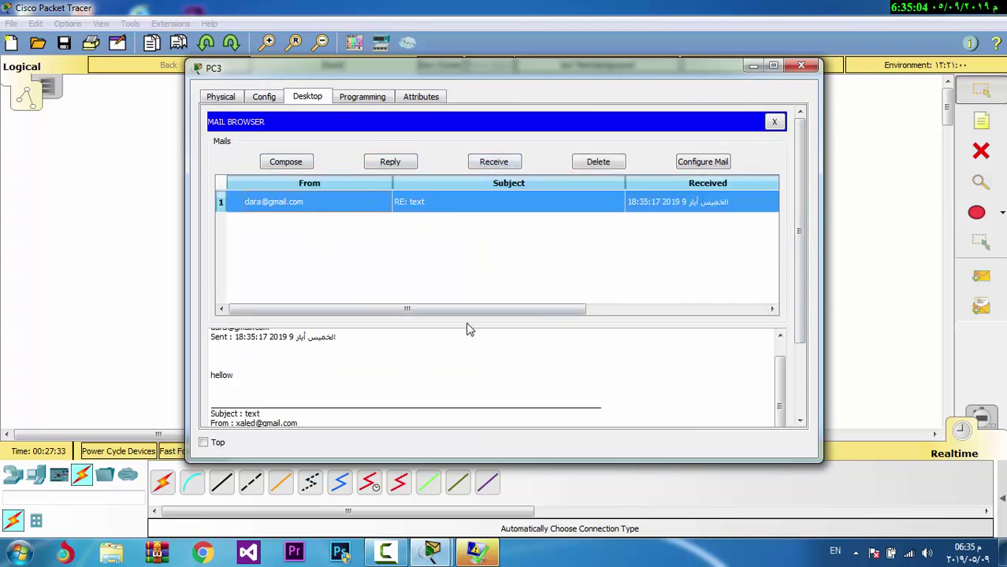
click(801, 66)
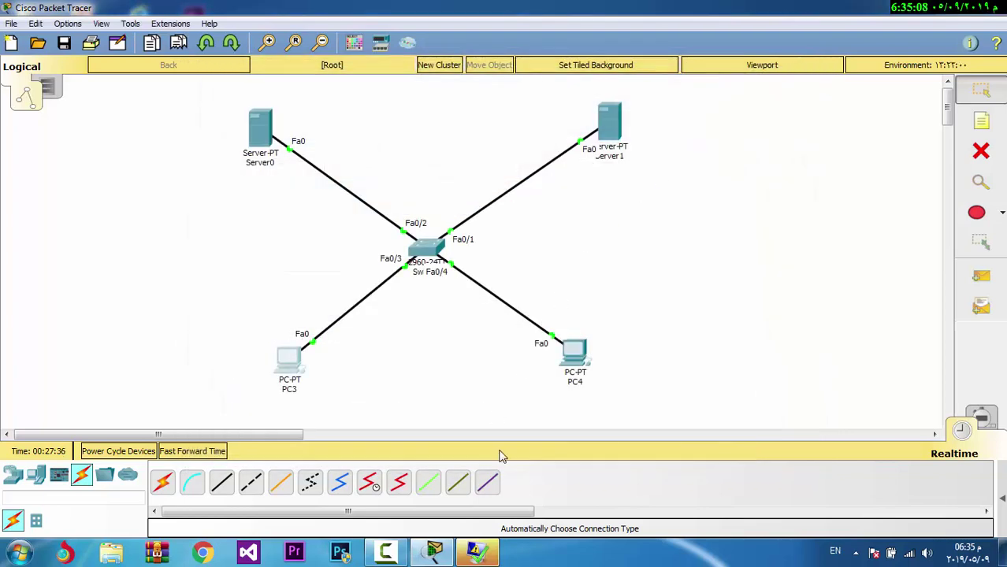